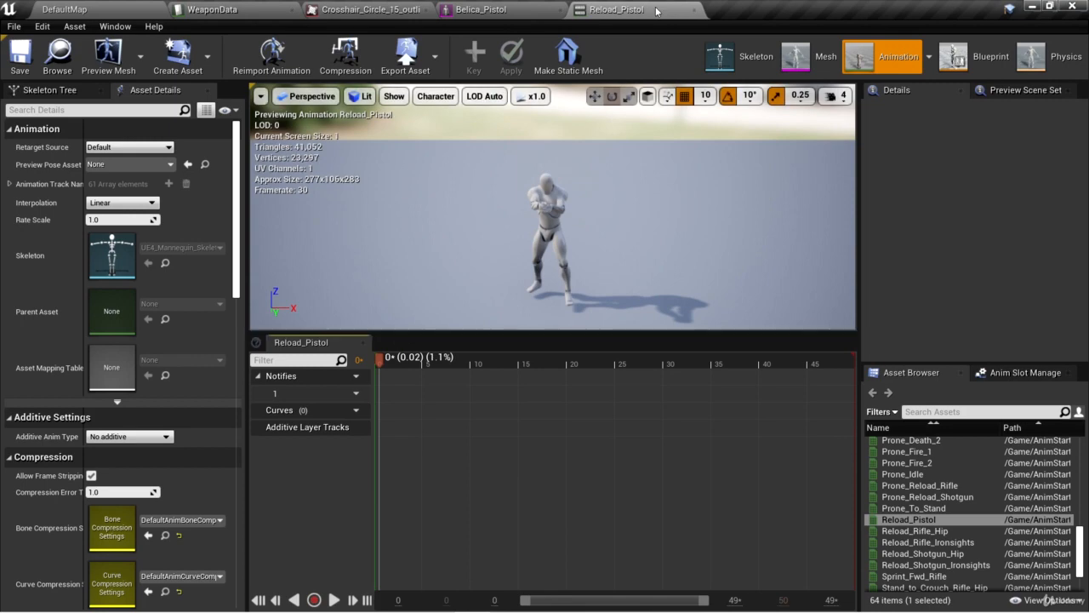
# Close the open Reload_Pistol animation, then duplicate and retarget that asset to Belica_Skeleton.
pyautogui.click(694, 9)
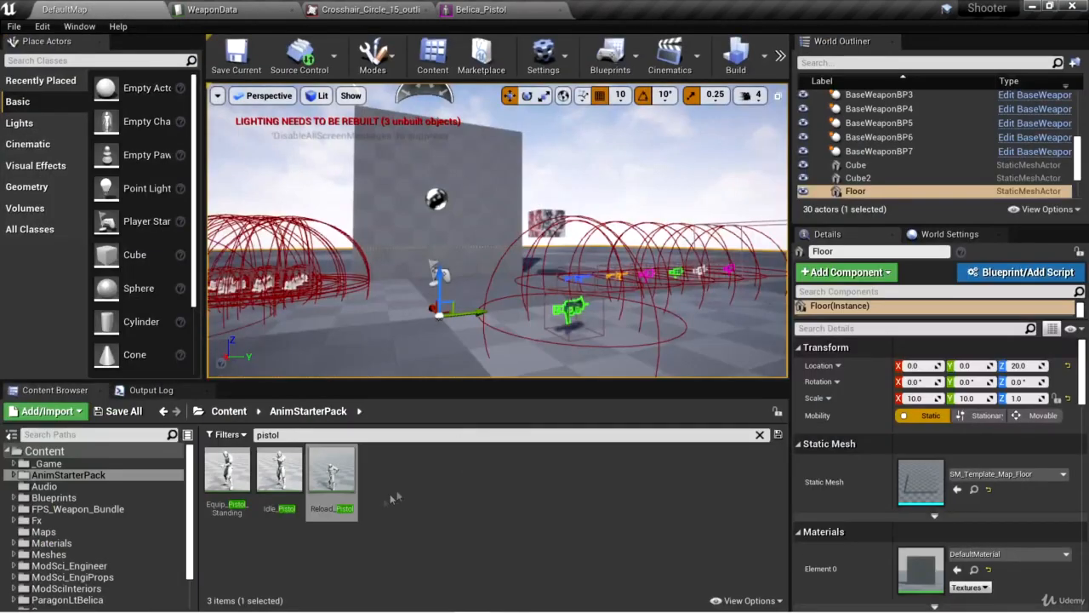
pyautogui.rightClick(347, 486)
pyautogui.moveTo(432, 199)
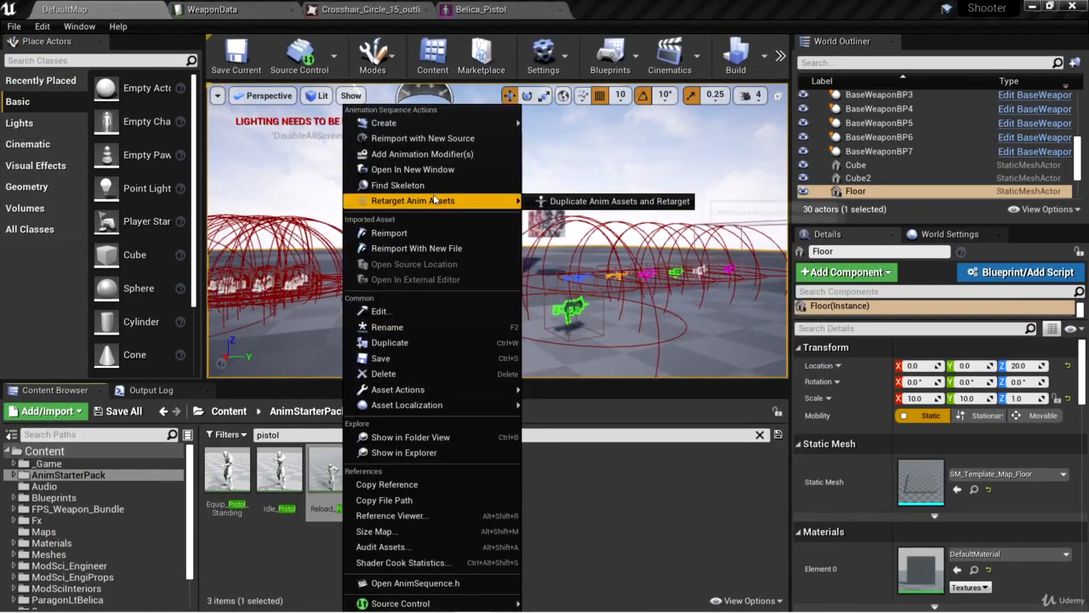
pyautogui.click(608, 203)
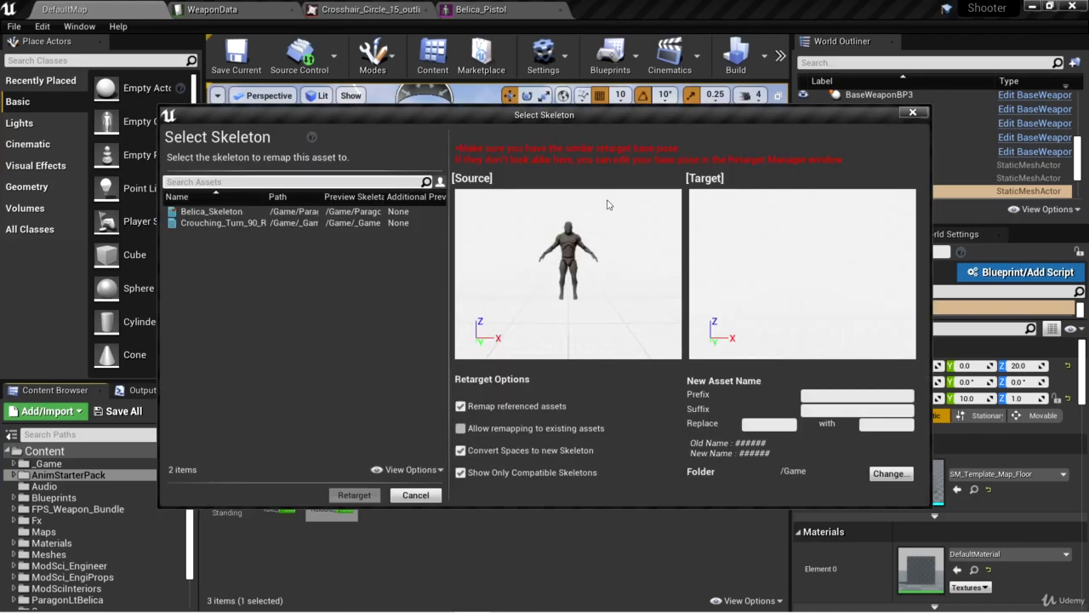
pyautogui.click(281, 212)
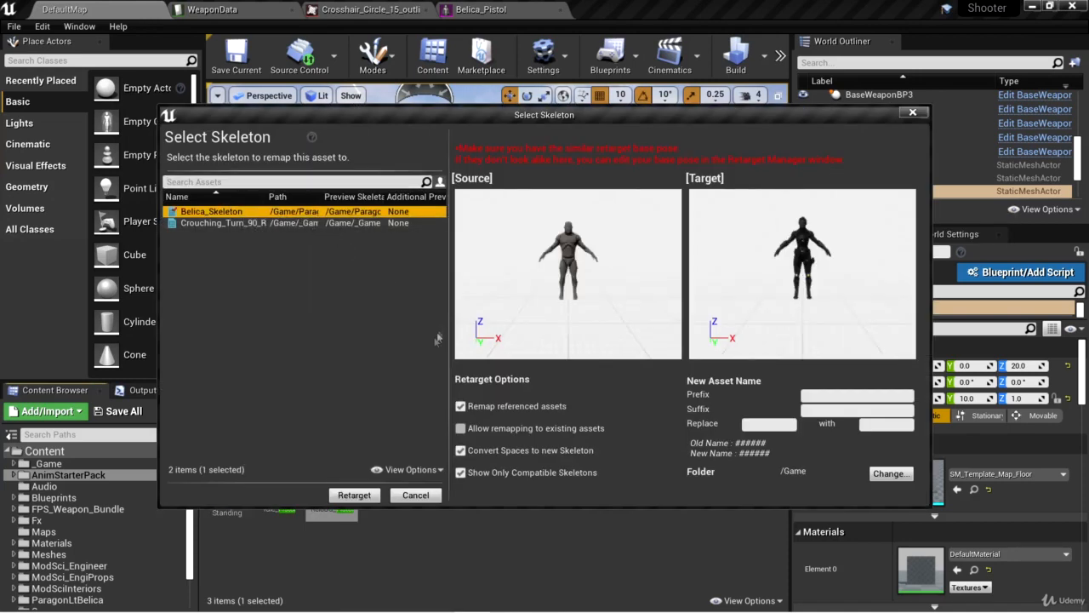
pyautogui.click(370, 497)
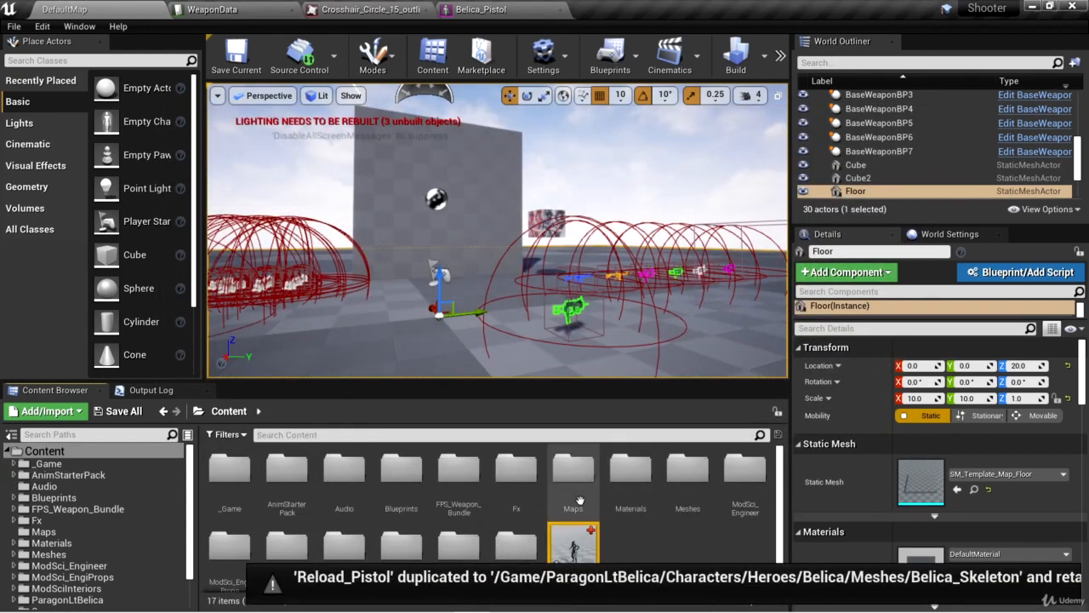
# Preview the retargeted Reload_Pistol animation on Belica, pause it, and return to the DefaultMap level.
pyautogui.doubleClick(579, 543)
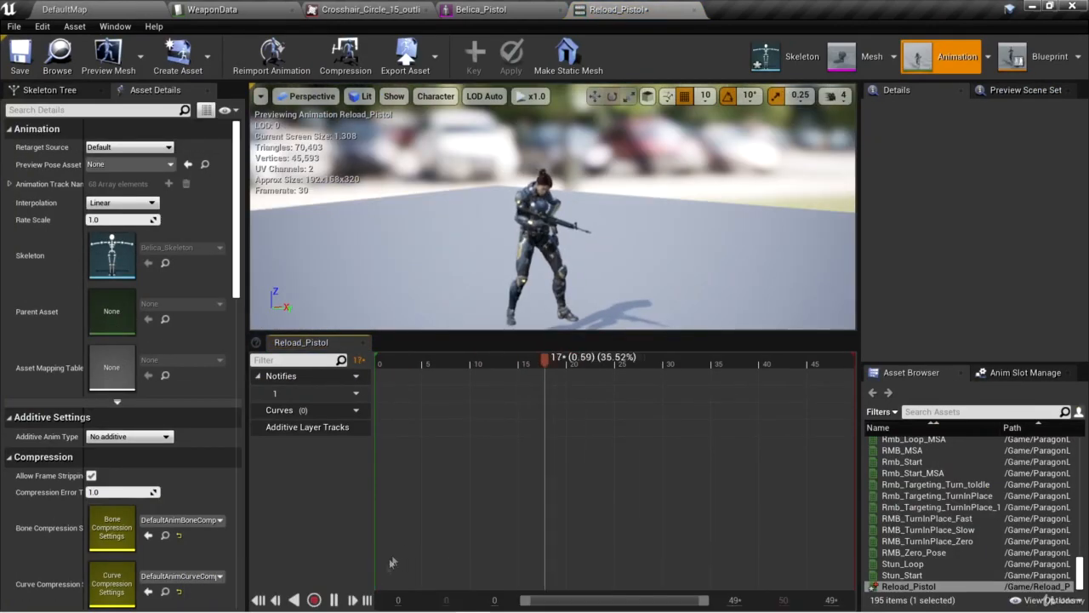
pyautogui.click(333, 600)
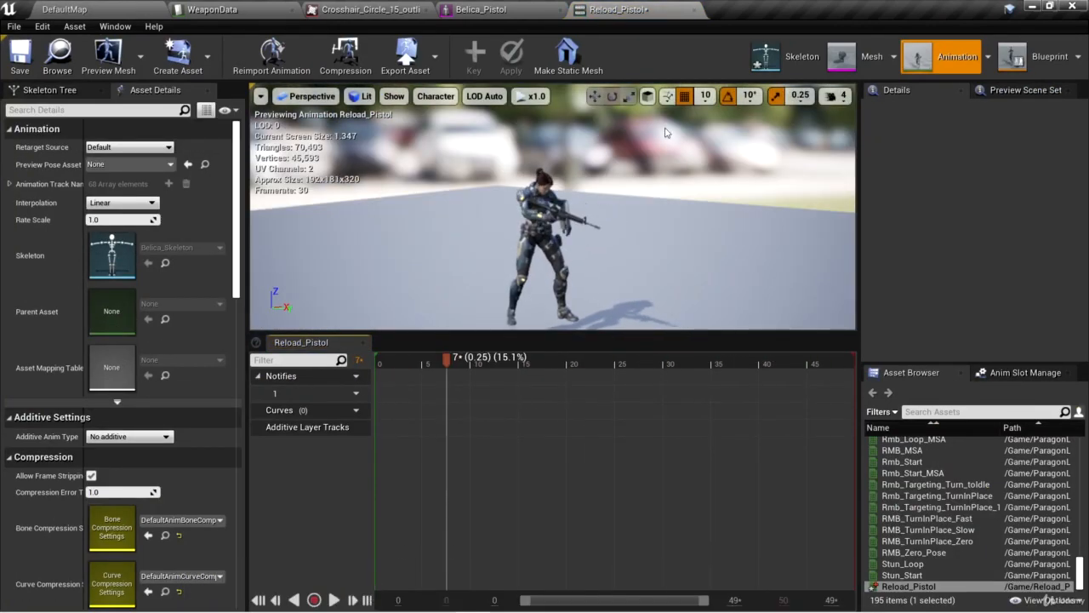
pyautogui.click(104, 9)
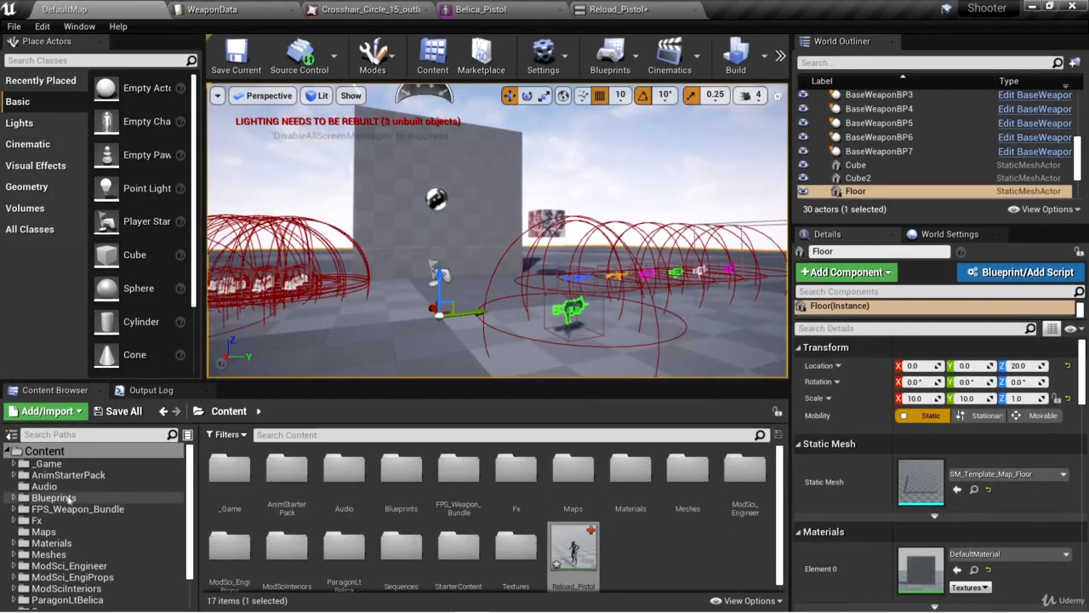
# Move the retargeted Reload_Pistol animation from Content into the _Game/Character/Animations folder.
pyautogui.click(14, 464)
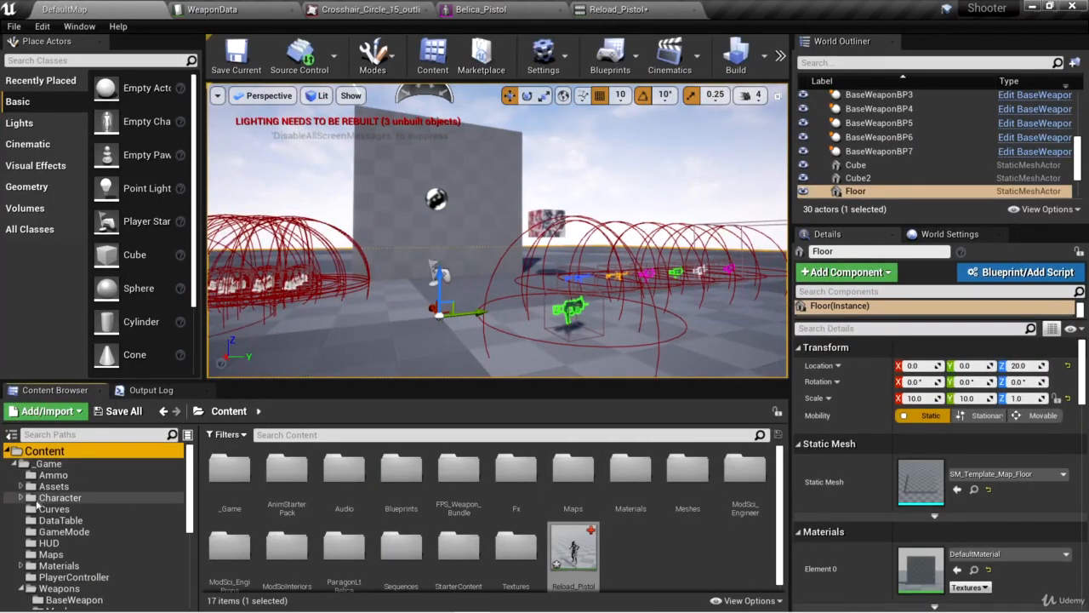
pyautogui.moveTo(573, 551); pyautogui.dragTo(102, 515)
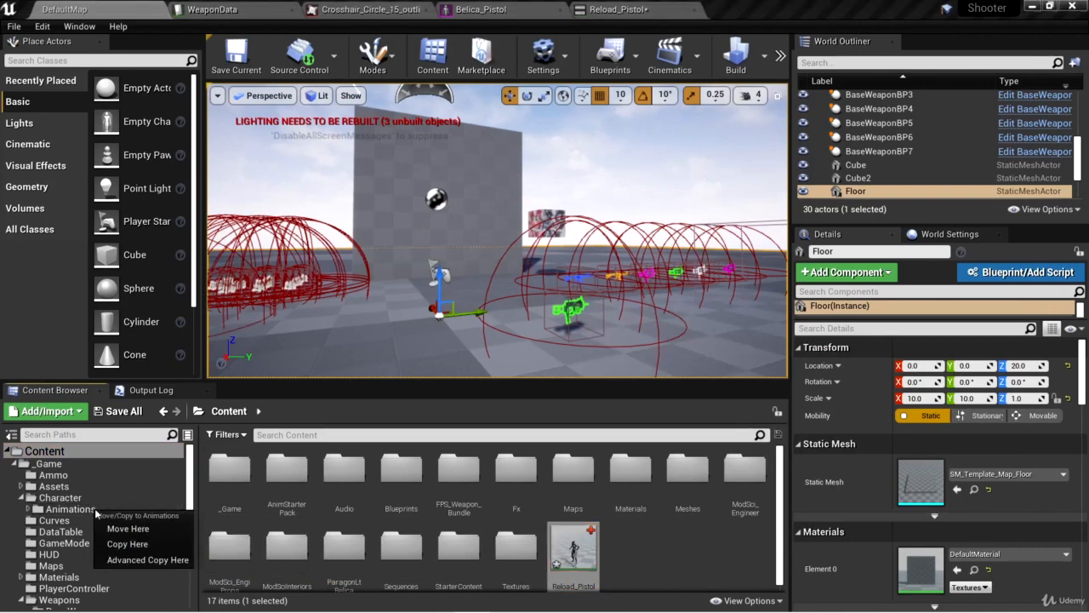
pyautogui.click(136, 525)
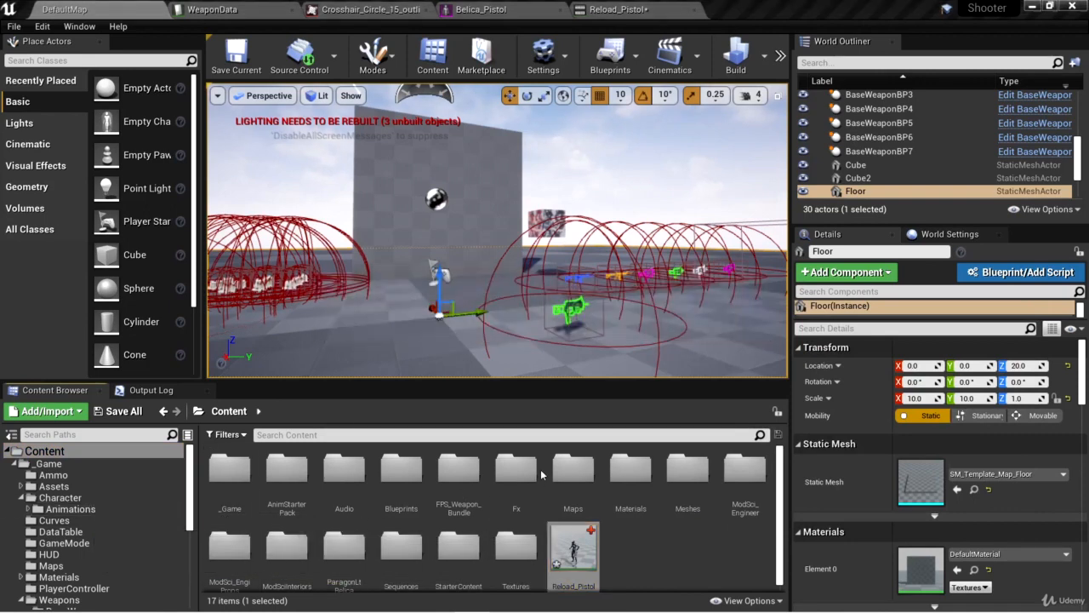
# Open ReloadMontage from the _Game/Character/Animations folder.
pyautogui.click(192, 518)
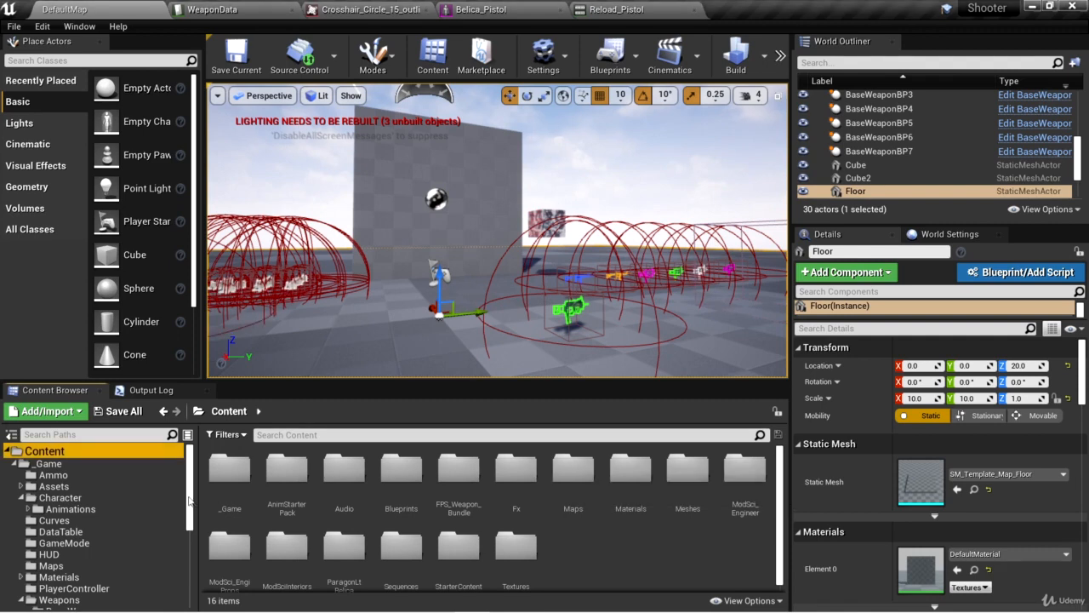
pyautogui.click(110, 508)
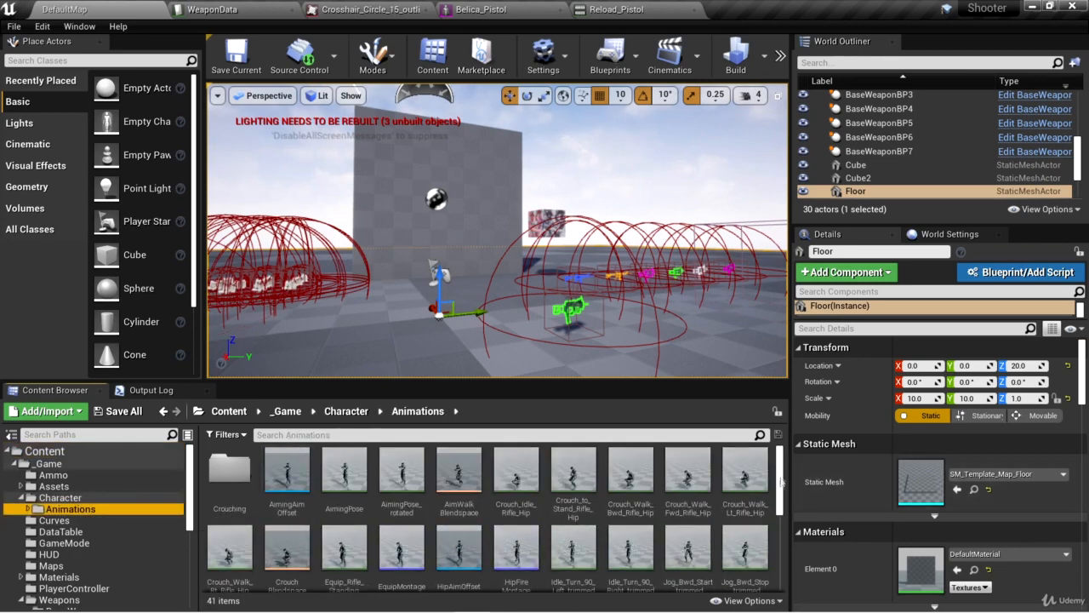
pyautogui.scroll(-5, 777, 492)
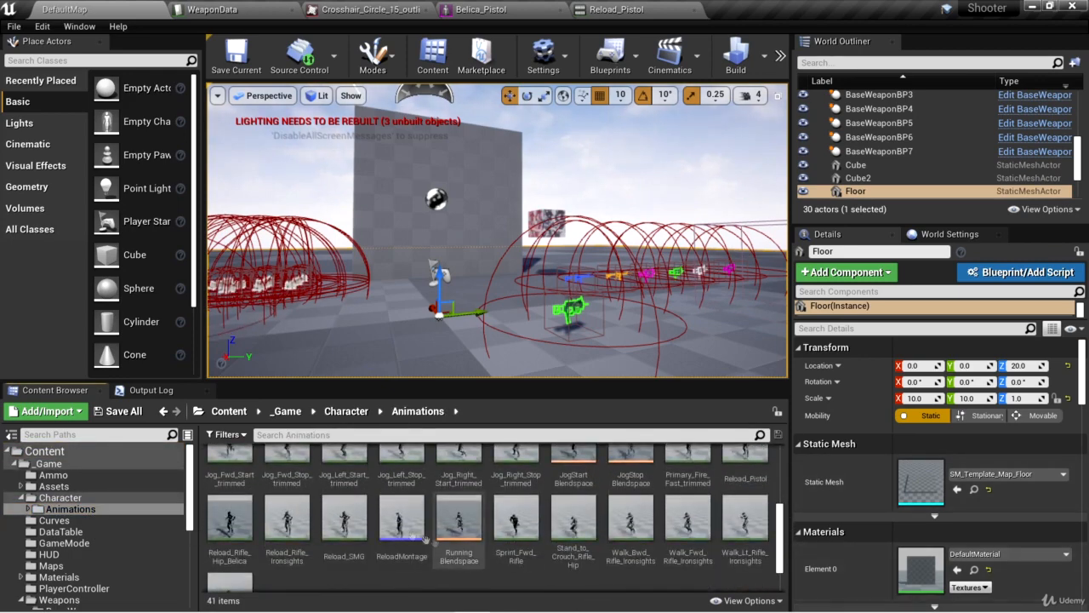
pyautogui.click(394, 525)
pyautogui.doubleClick(394, 525)
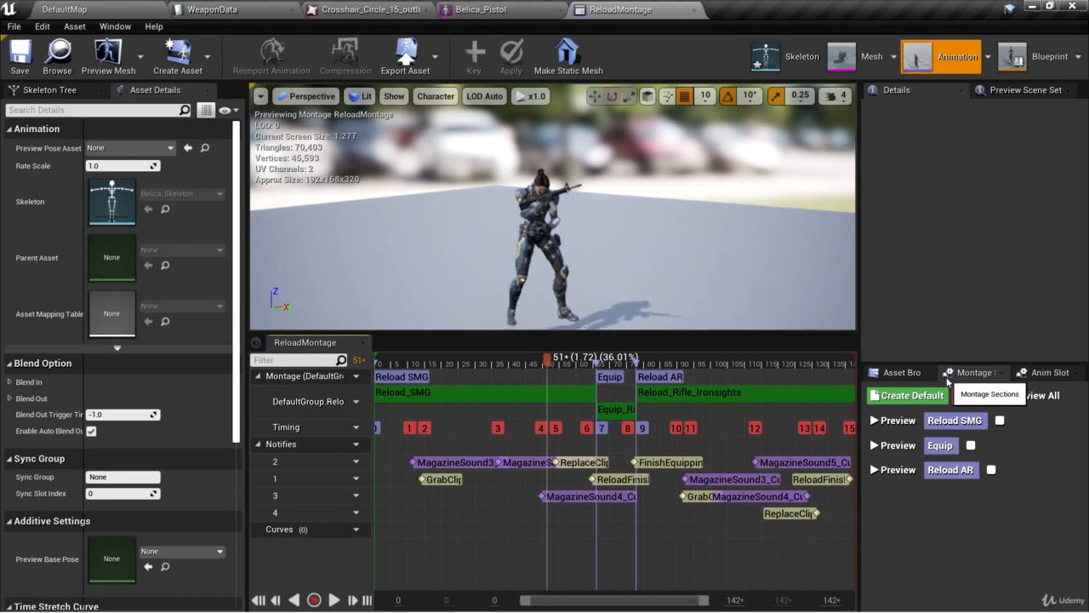
# Filter the montage's available assets by "reload" and add Reload_Pistol at the end of the montage after Reload_Rifle_Ironsights.
pyautogui.click(904, 372)
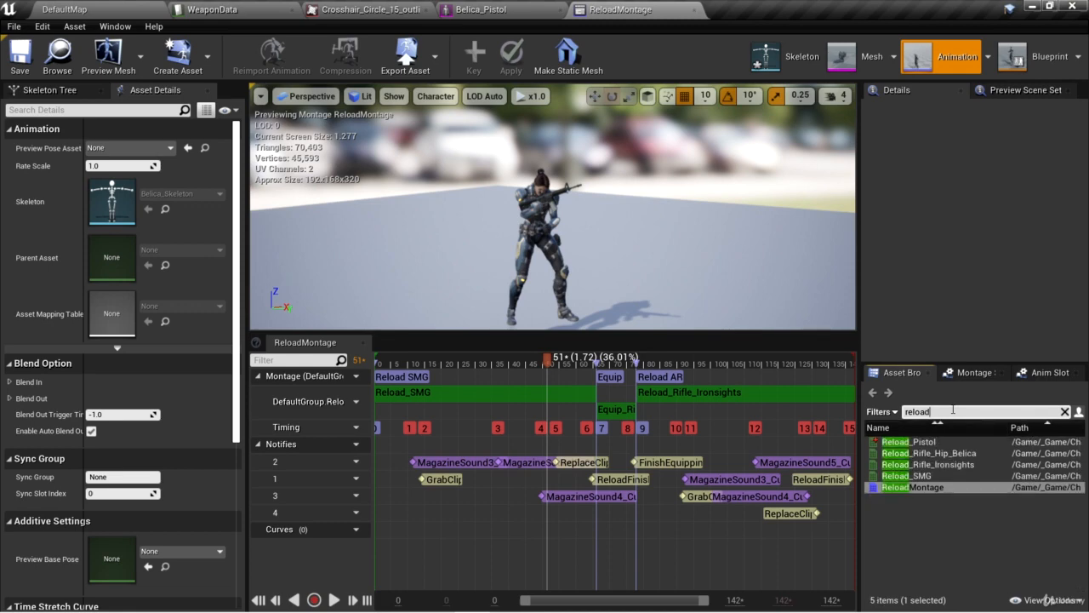
pyautogui.moveTo(909, 441); pyautogui.dragTo(834, 405)
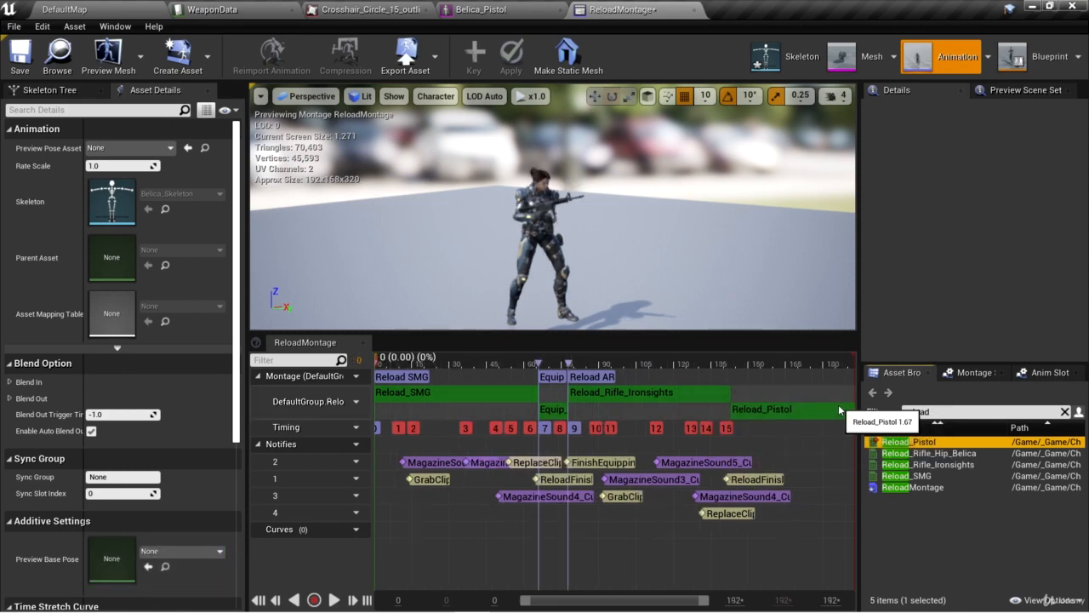
# Create a montage section named "Reload Pistol" at the start of the Reload_Pistol clip.
pyautogui.click(664, 362)
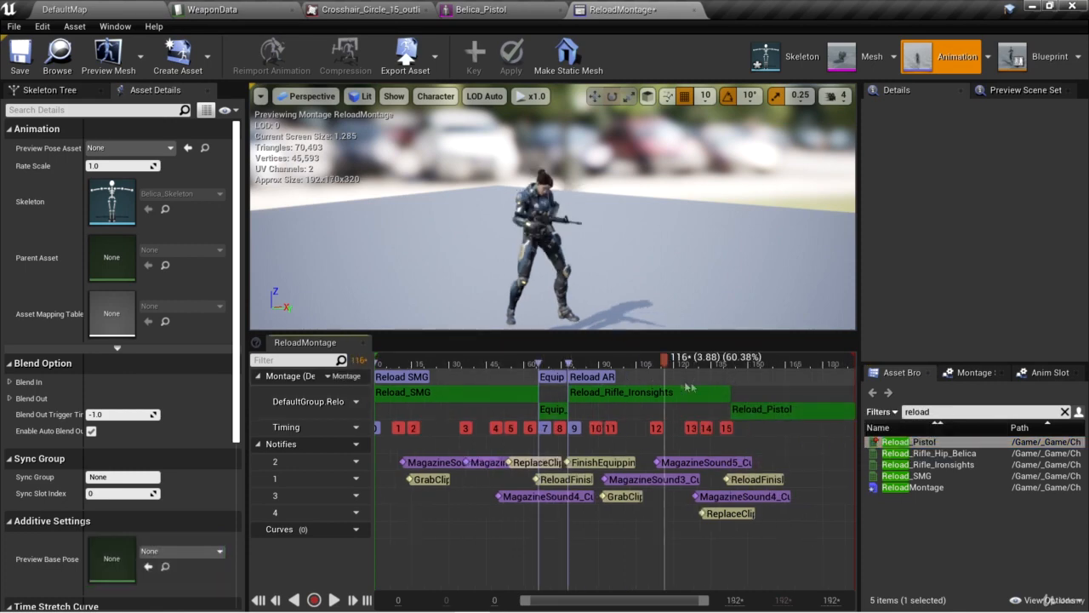
pyautogui.rightClick(730, 375)
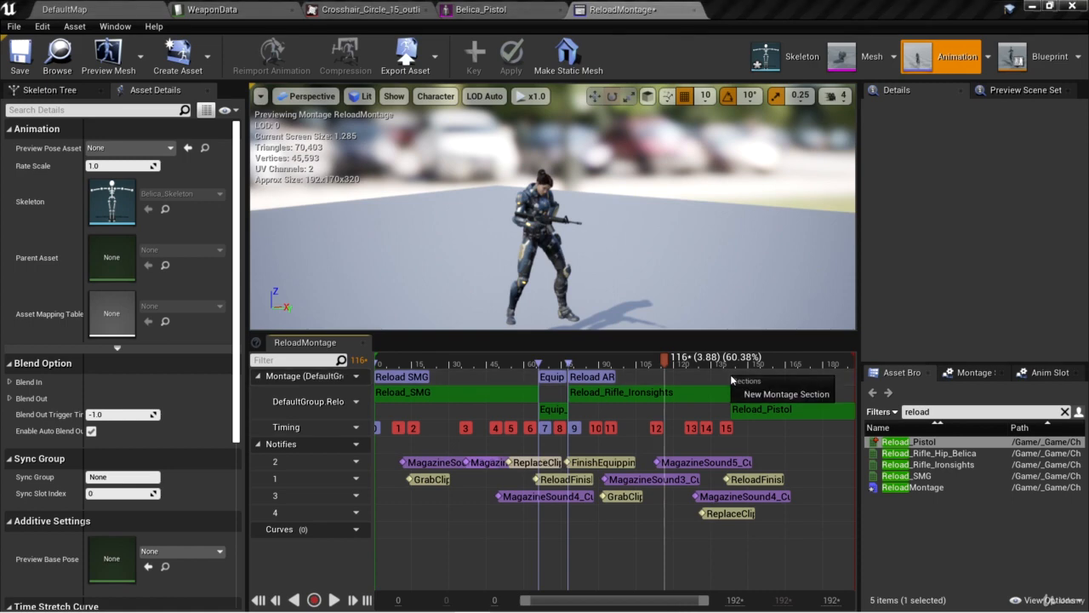
pyautogui.click(753, 393)
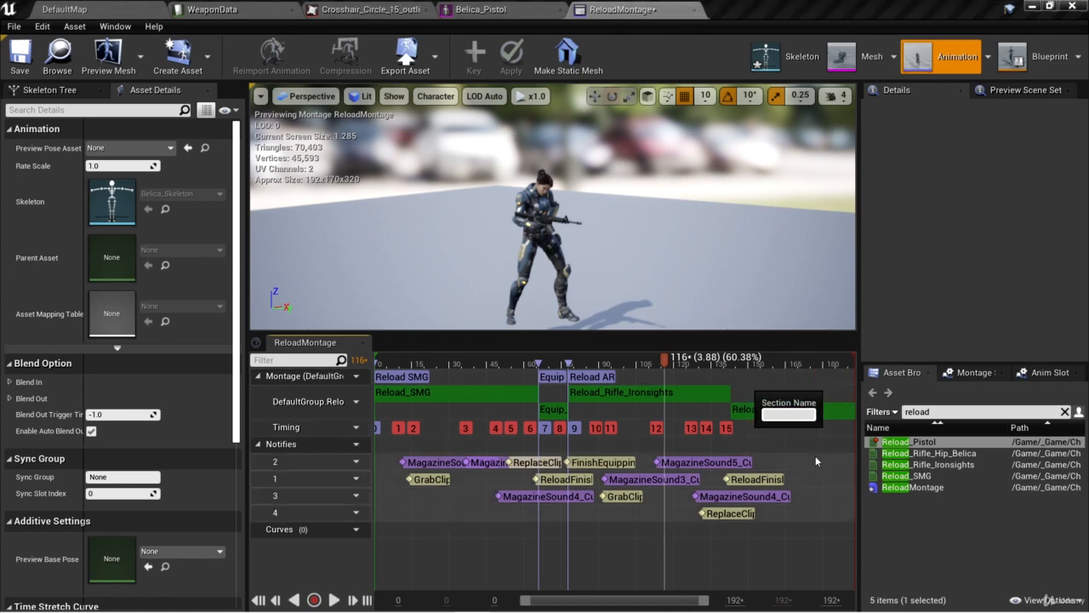
pyautogui.write('Reload Pistol')
pyautogui.press('Return')
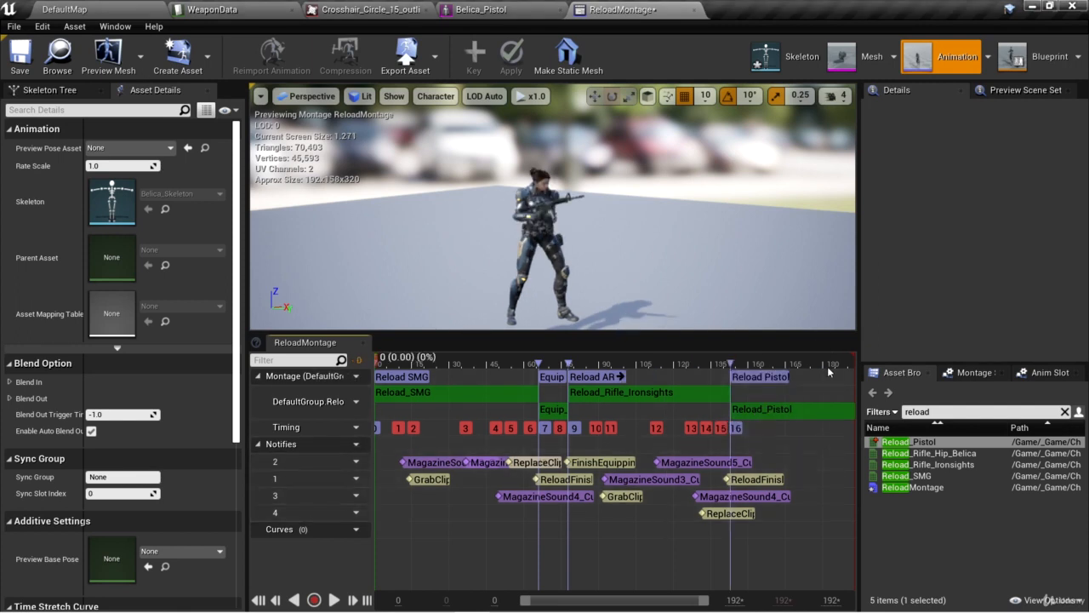
# Scrub through the start of the Reload_Pistol clip and add a new notify track to the montage.
pyautogui.moveTo(693, 361); pyautogui.dragTo(743, 361)
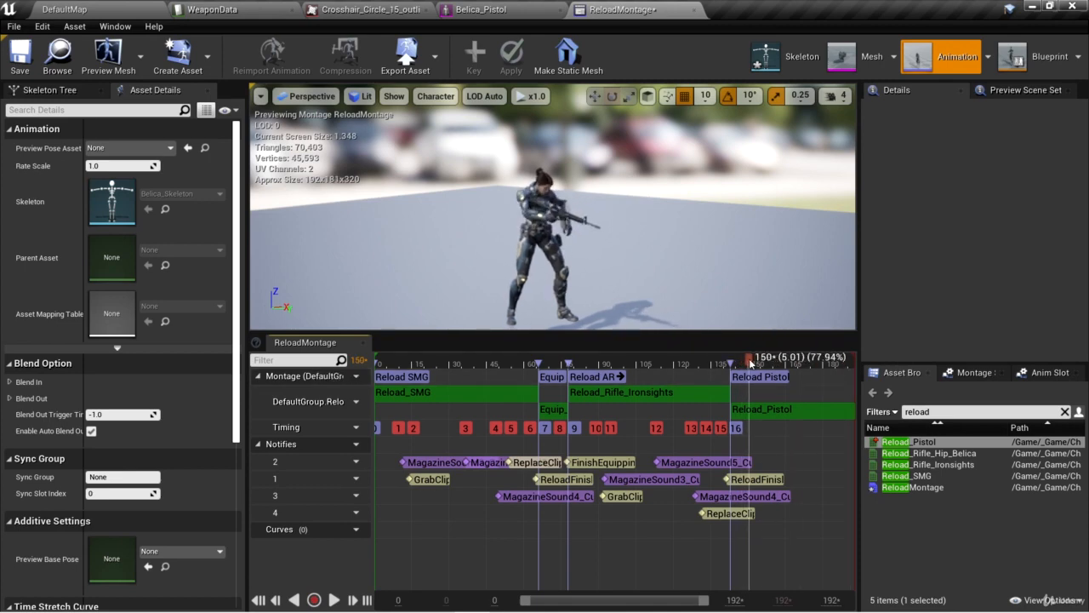
pyautogui.moveTo(745, 364); pyautogui.dragTo(737, 377)
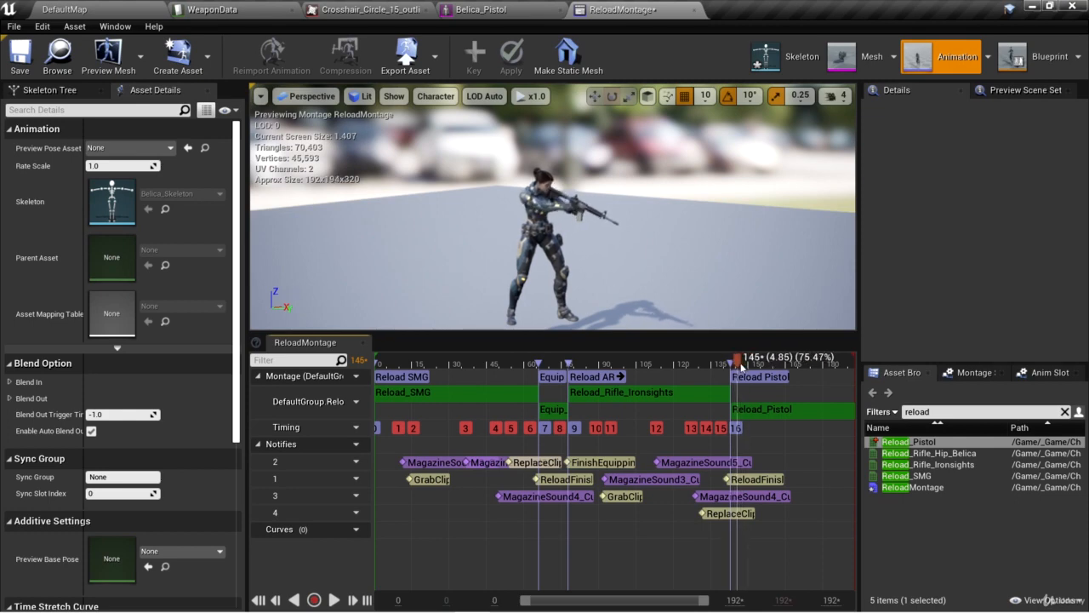
pyautogui.click(348, 446)
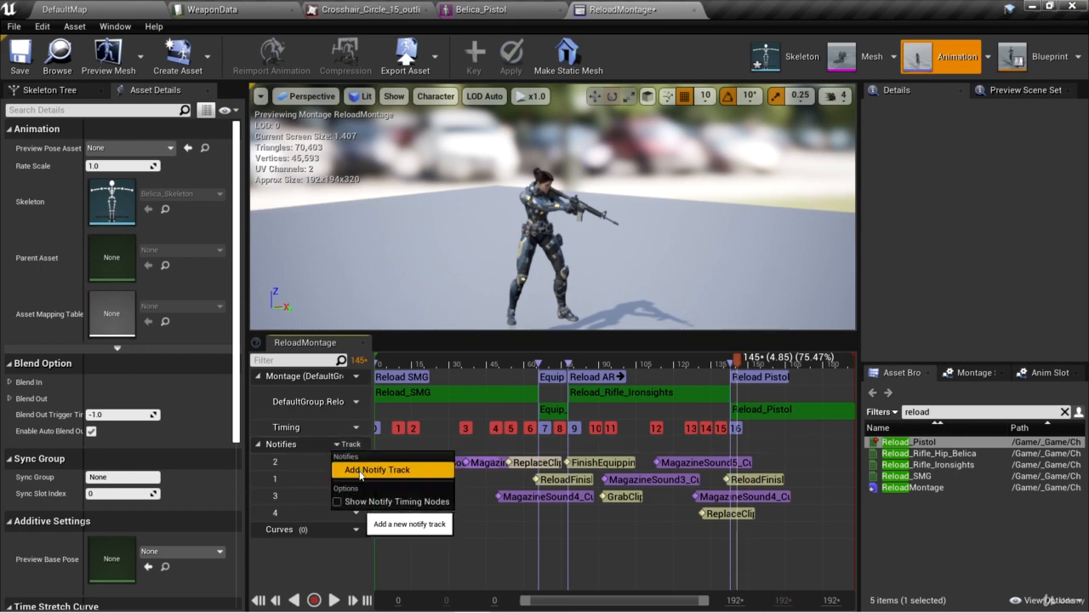
pyautogui.click(360, 469)
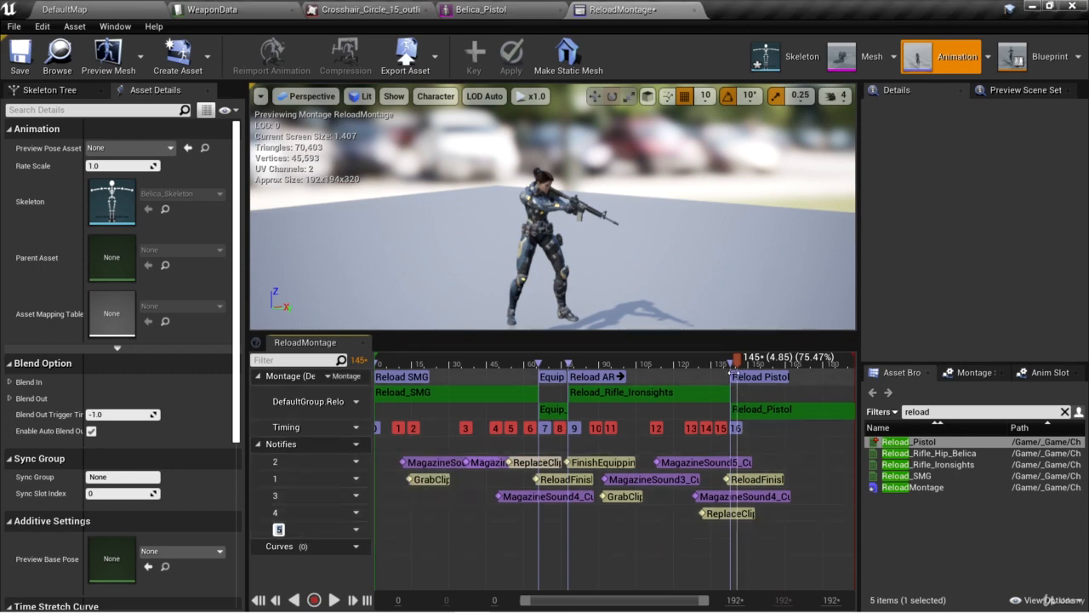
# Add a GrabClip skeleton notify on notify track 5 at about frame 144, near the start of the Reload Pistol section.
pyautogui.moveTo(741, 366); pyautogui.dragTo(736, 364)
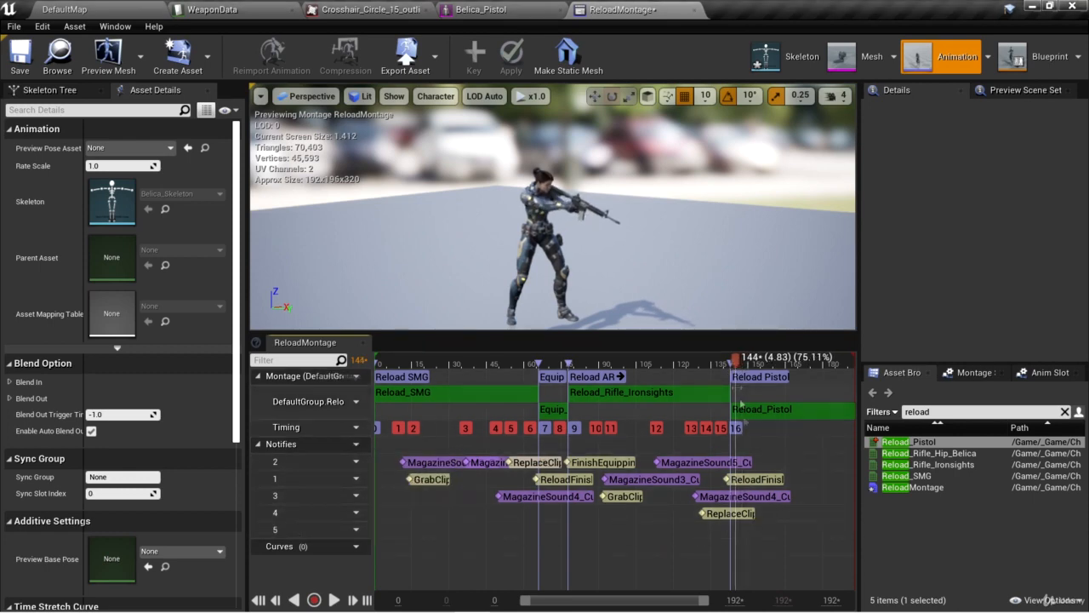
pyautogui.rightClick(735, 531)
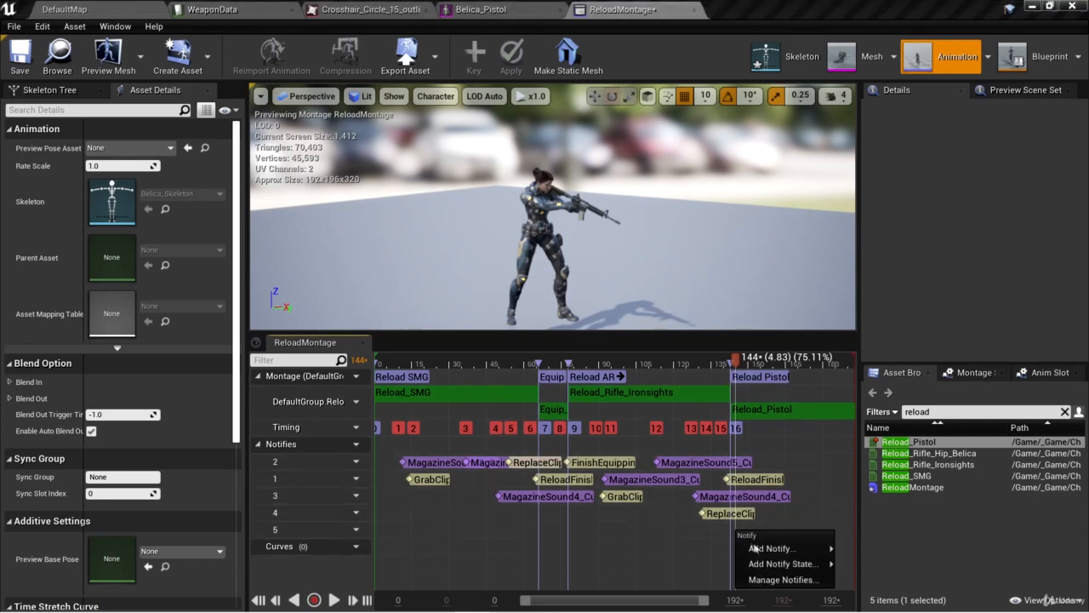
pyautogui.moveTo(754, 548)
pyautogui.moveTo(860, 399)
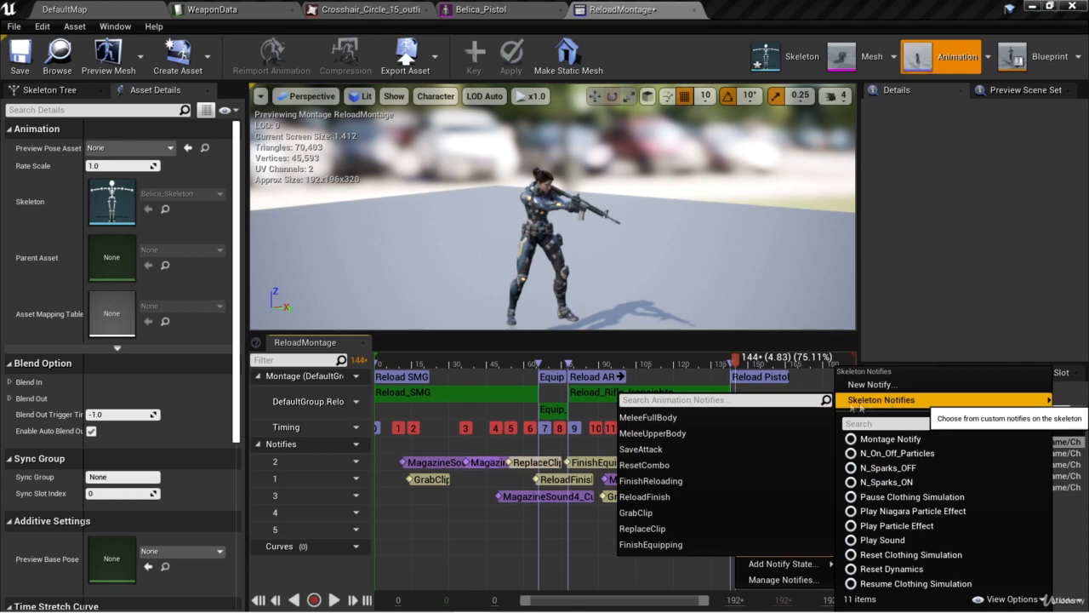
pyautogui.click(635, 512)
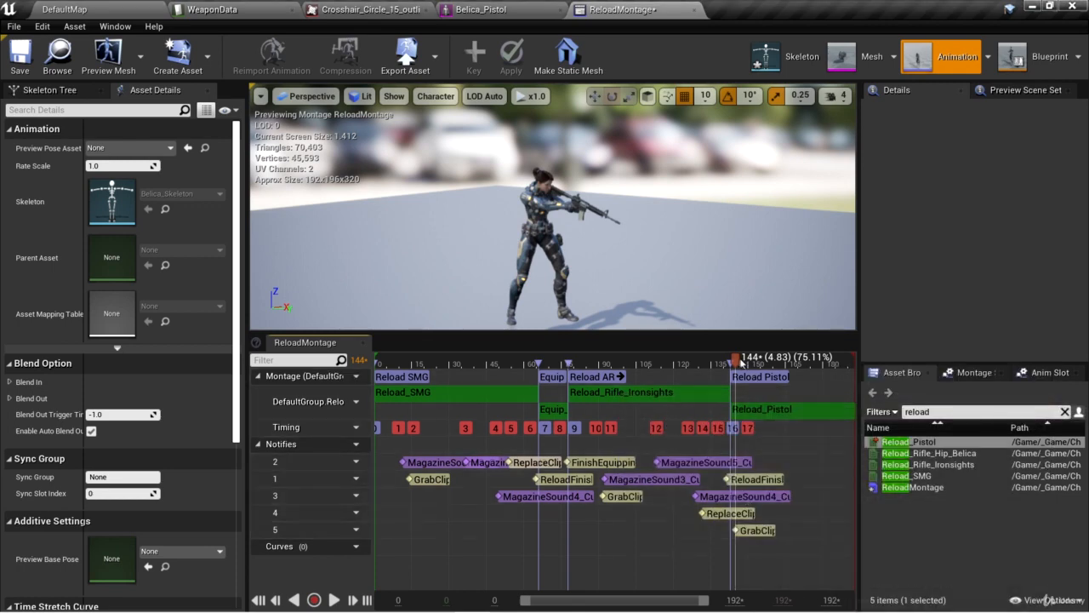
# Add a ReplaceClip skeleton notify on notify track 4 at about frame 181, where the hand reaches the weapon during the pistol reload.
pyautogui.moveTo(742, 361); pyautogui.dragTo(821, 367)
pyautogui.scroll(10, 730, 297)
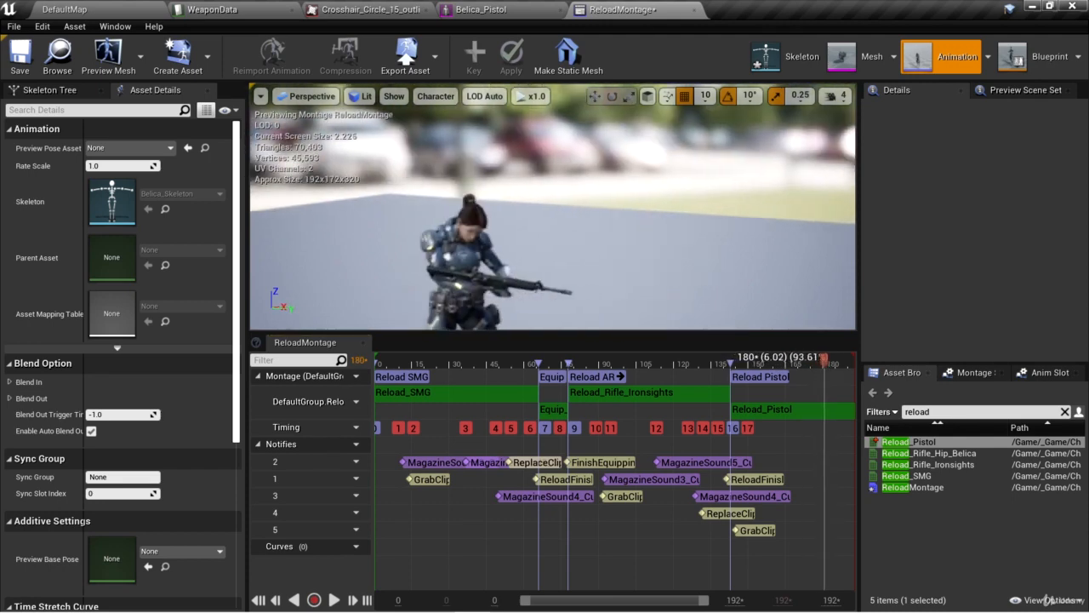
pyautogui.moveTo(822, 365); pyautogui.dragTo(827, 365)
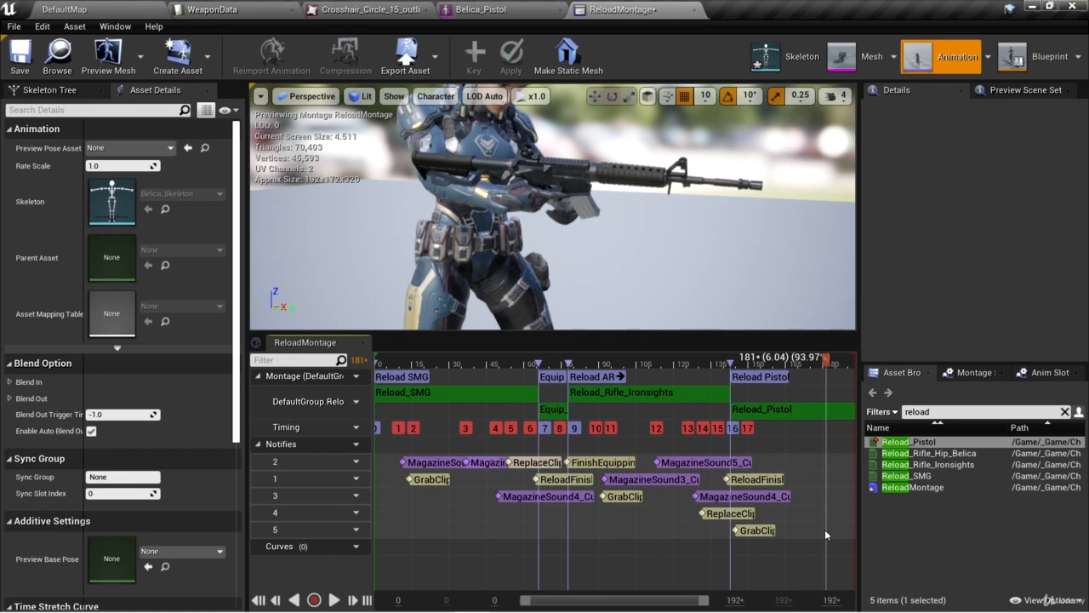
pyautogui.rightClick(823, 517)
pyautogui.moveTo(868, 531)
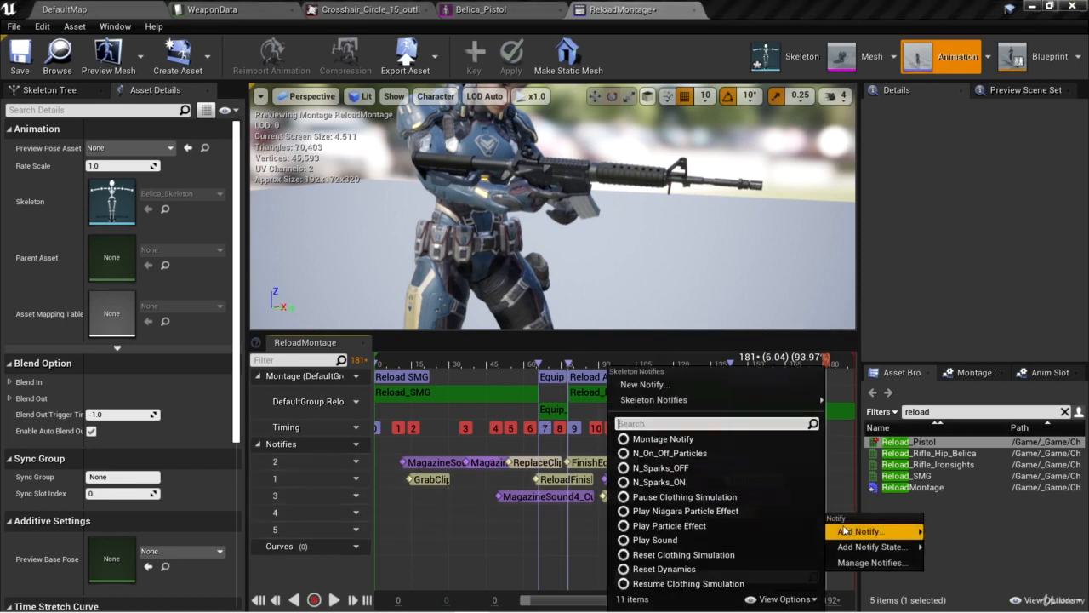
pyautogui.moveTo(670, 399)
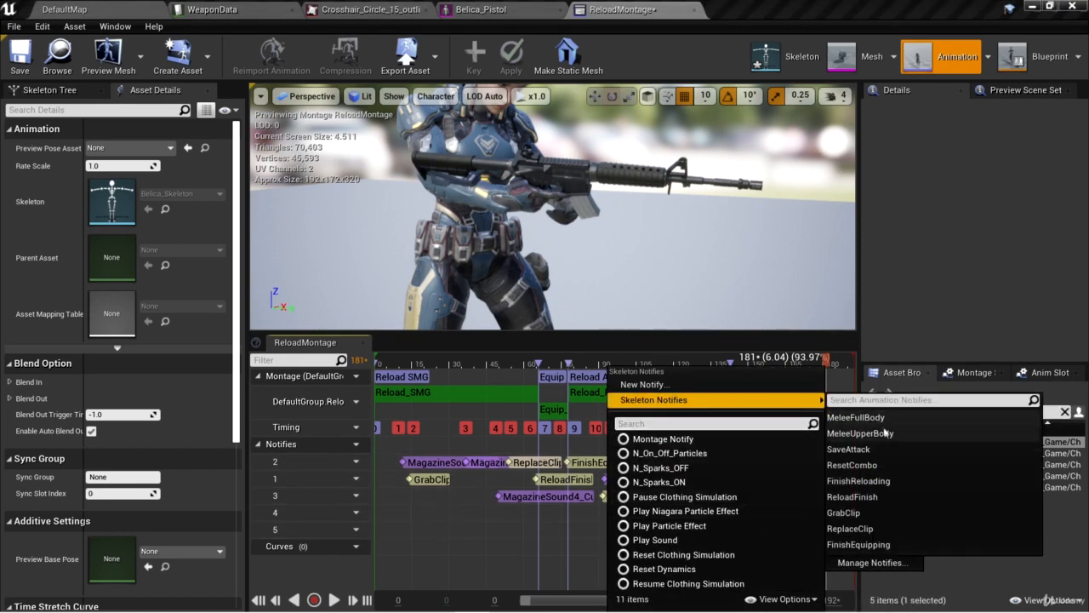
pyautogui.click(874, 527)
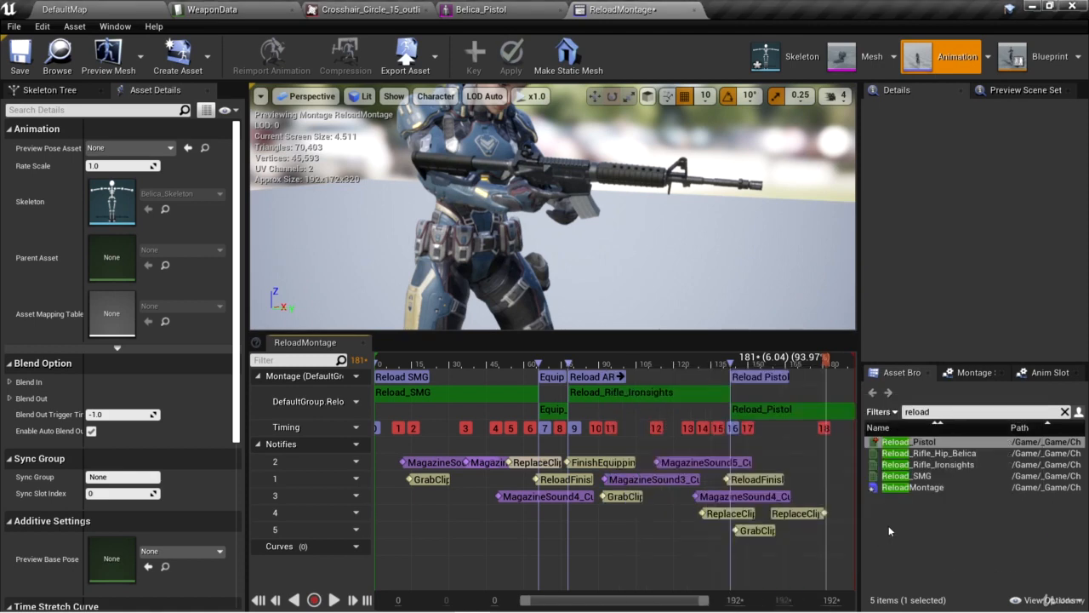
# Add a ReloadFinish skeleton notify on notify track 5 at about frame 190, near the end of the Reload Pistol section.
pyautogui.moveTo(827, 362); pyautogui.dragTo(849, 364)
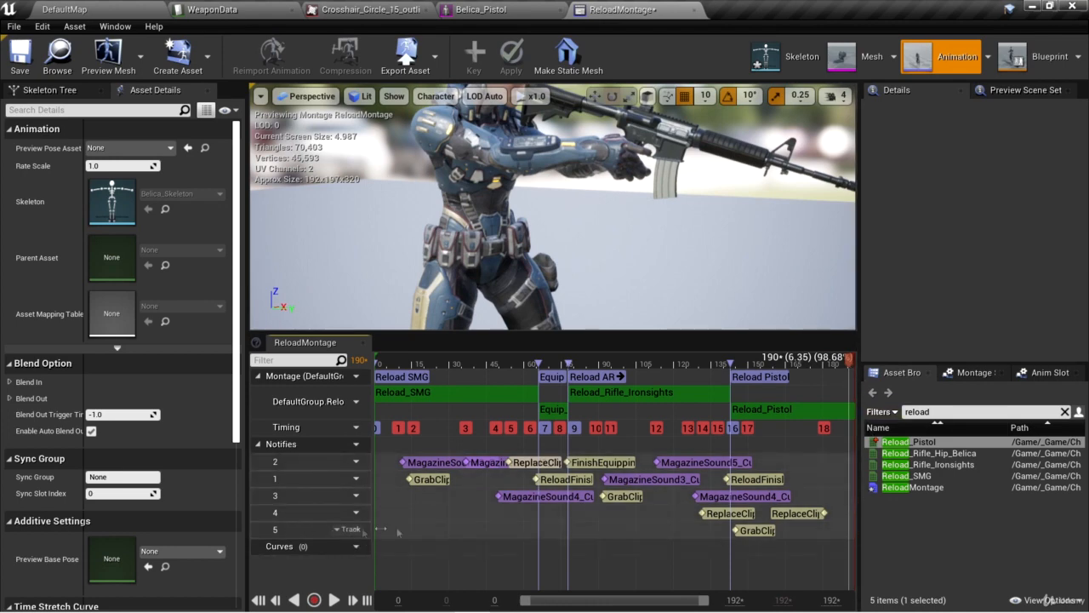
pyautogui.rightClick(848, 531)
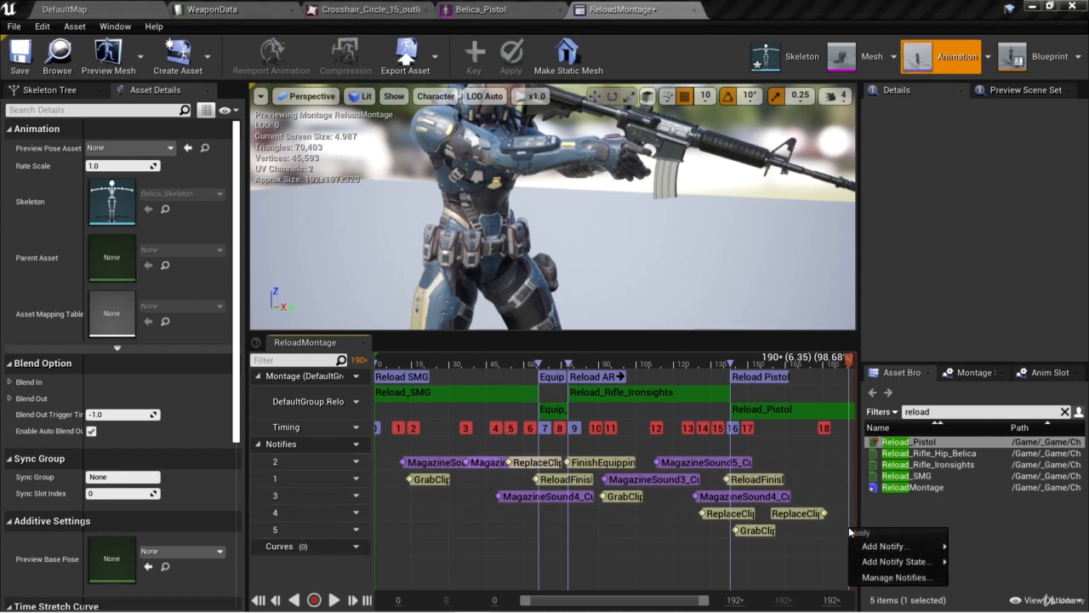
pyautogui.moveTo(876, 544)
pyautogui.moveTo(675, 400)
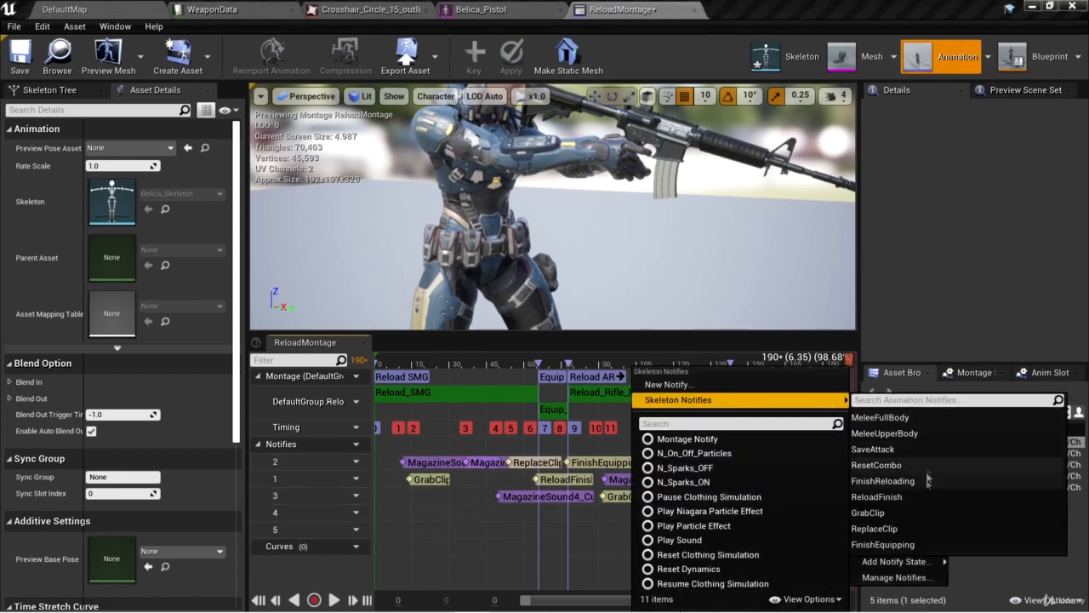
pyautogui.click(895, 498)
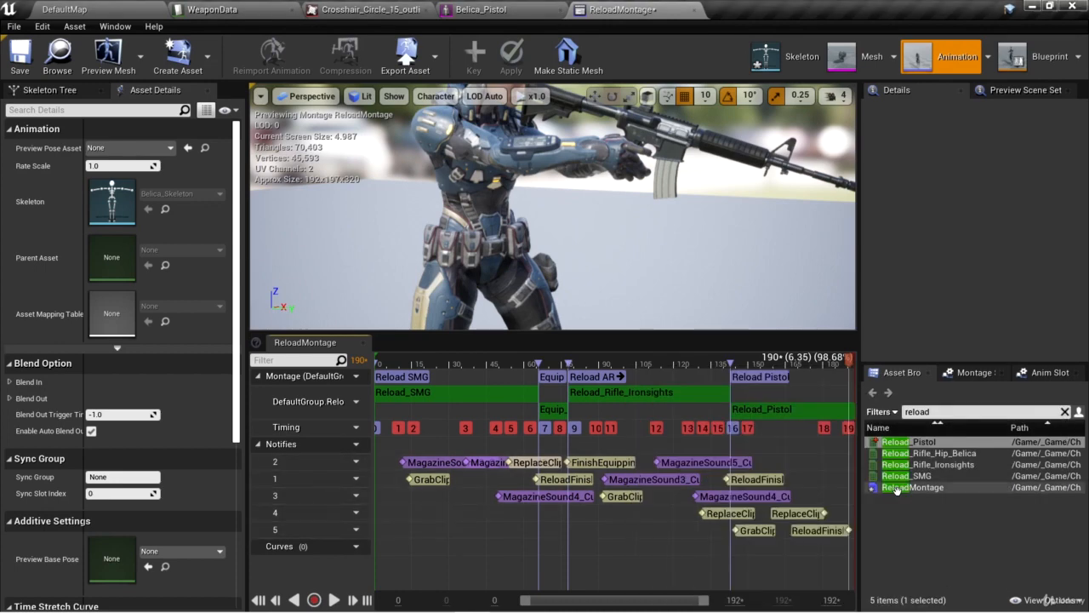
# Add a sixth notify track and place a Play Sound notify on it at about frame 145, where the pistol clip is grabbed.
pyautogui.moveTo(848, 361); pyautogui.dragTo(738, 361)
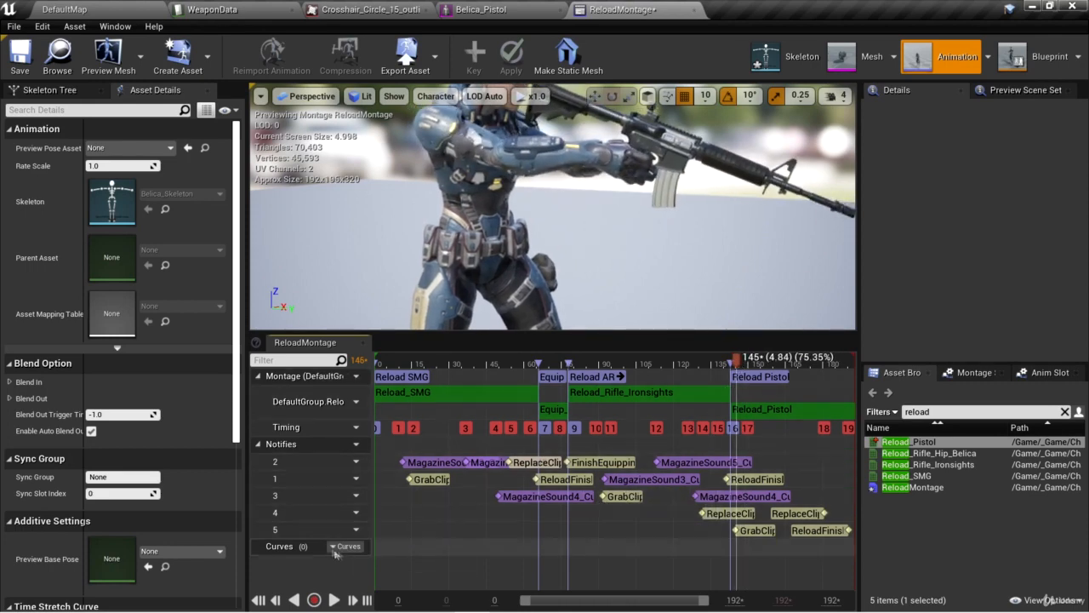
pyautogui.click(347, 443)
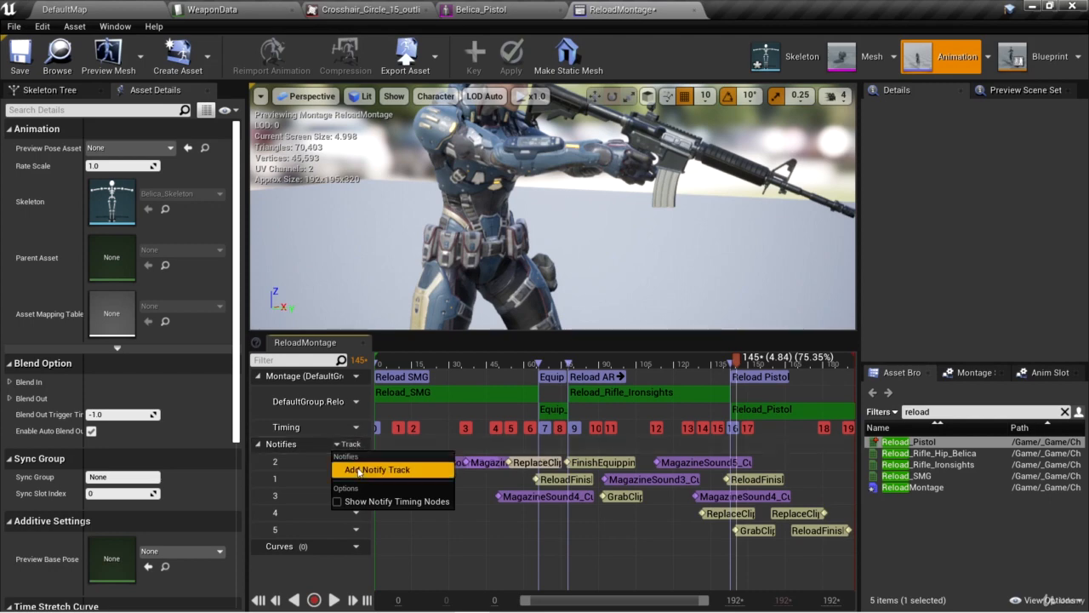
pyautogui.click(358, 470)
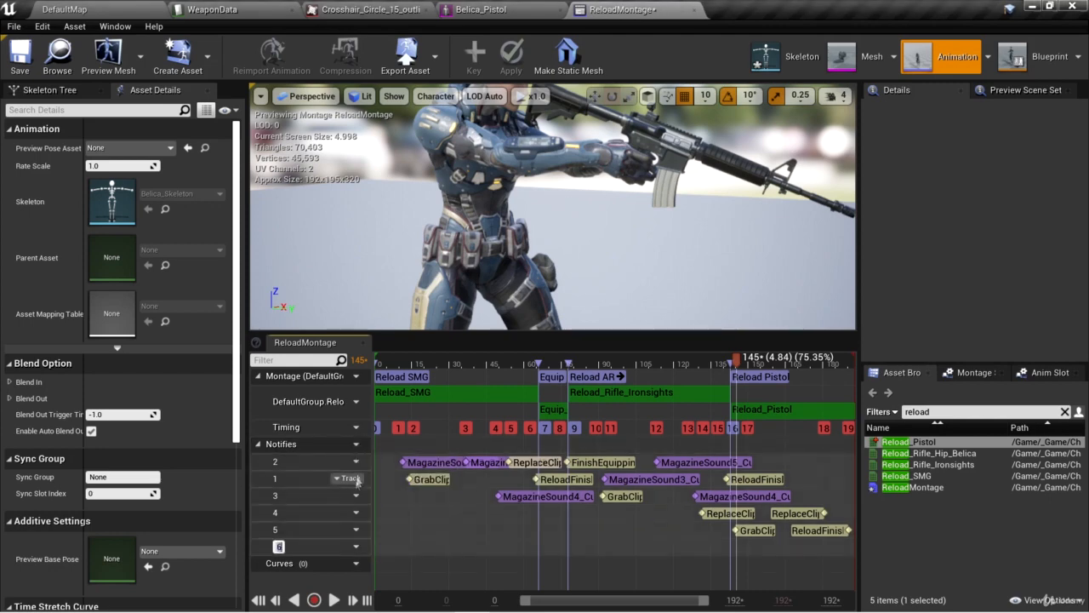
pyautogui.rightClick(736, 545)
pyautogui.moveTo(772, 563)
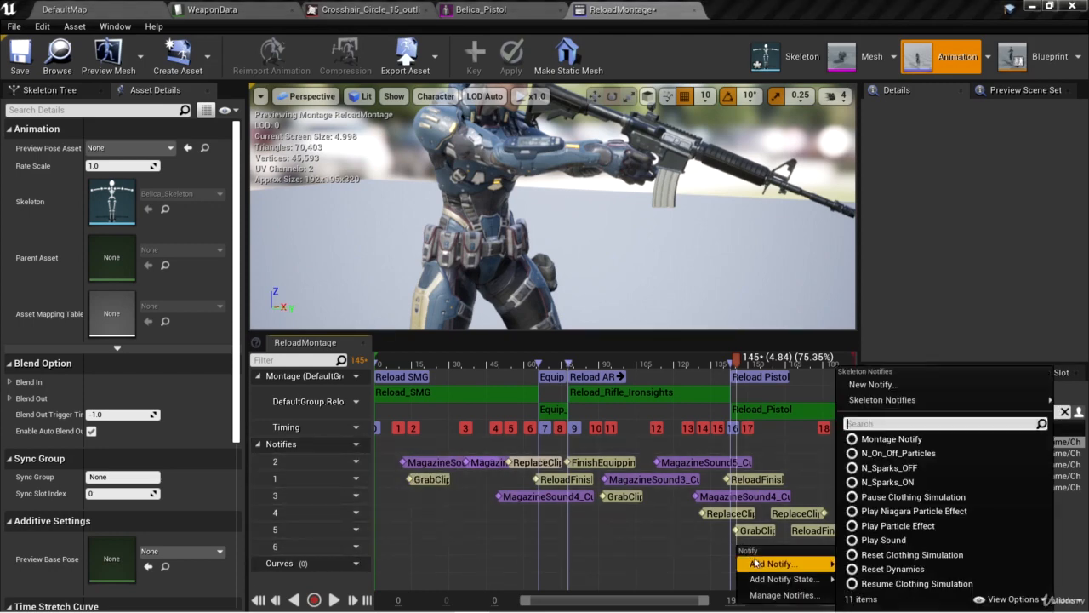
pyautogui.click(923, 543)
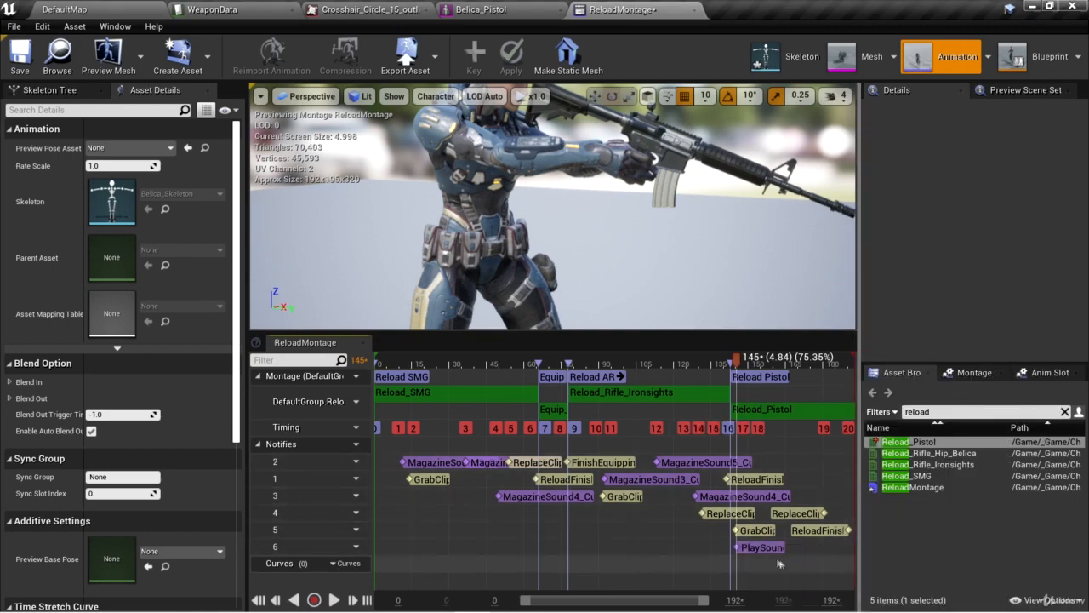
pyautogui.click(751, 549)
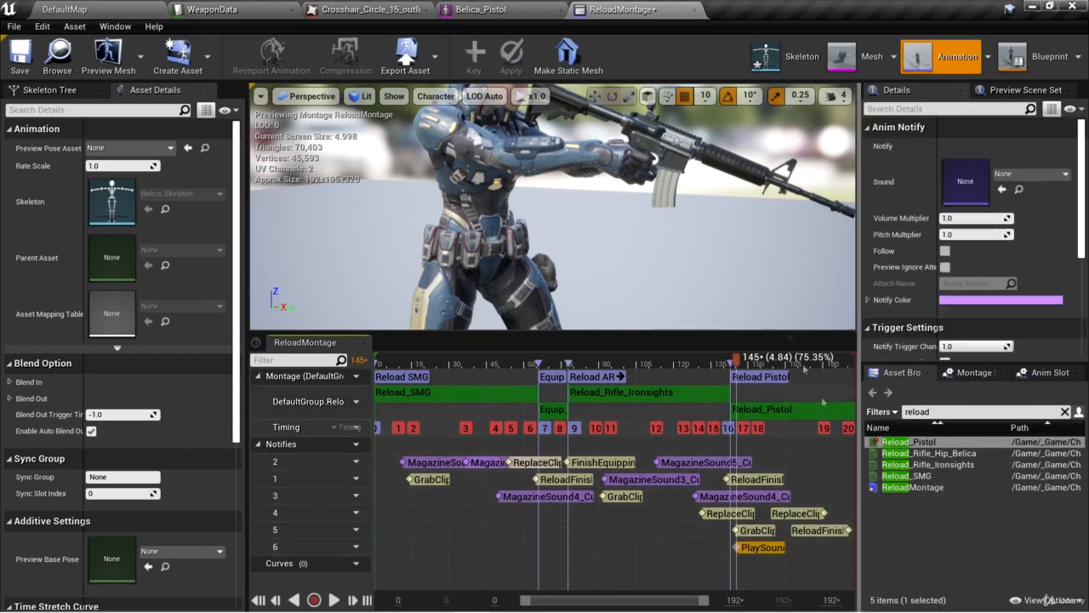
# Browse to the _Game/Assets/Sounds/Pistol folder in the DefaultMap Content Browser to review the available pistol sounds.
pyautogui.click(104, 10)
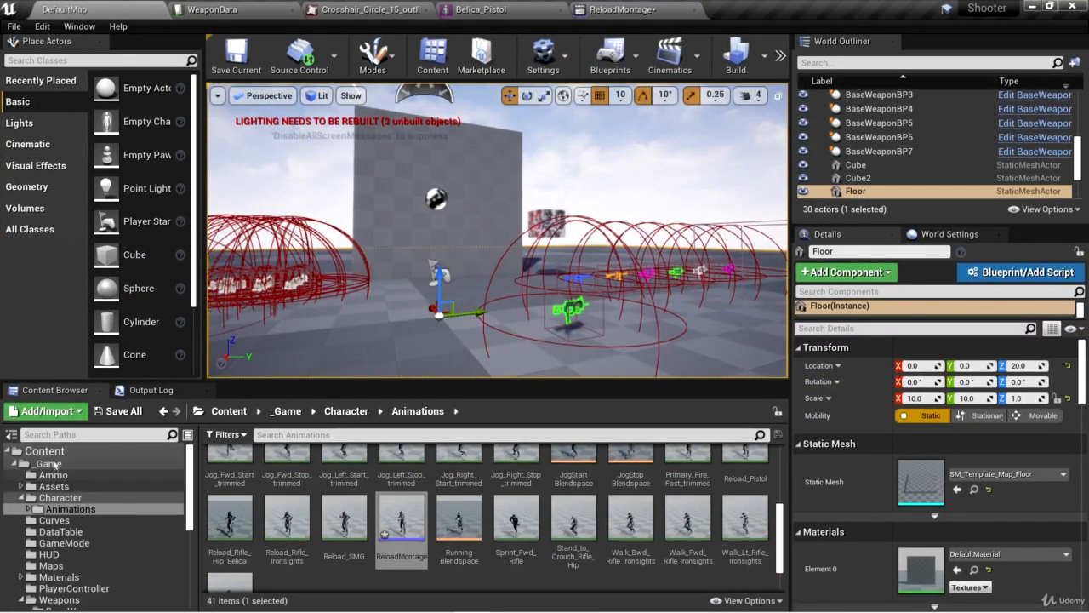
pyautogui.click(49, 463)
pyautogui.click(54, 486)
pyautogui.doubleClick(383, 468)
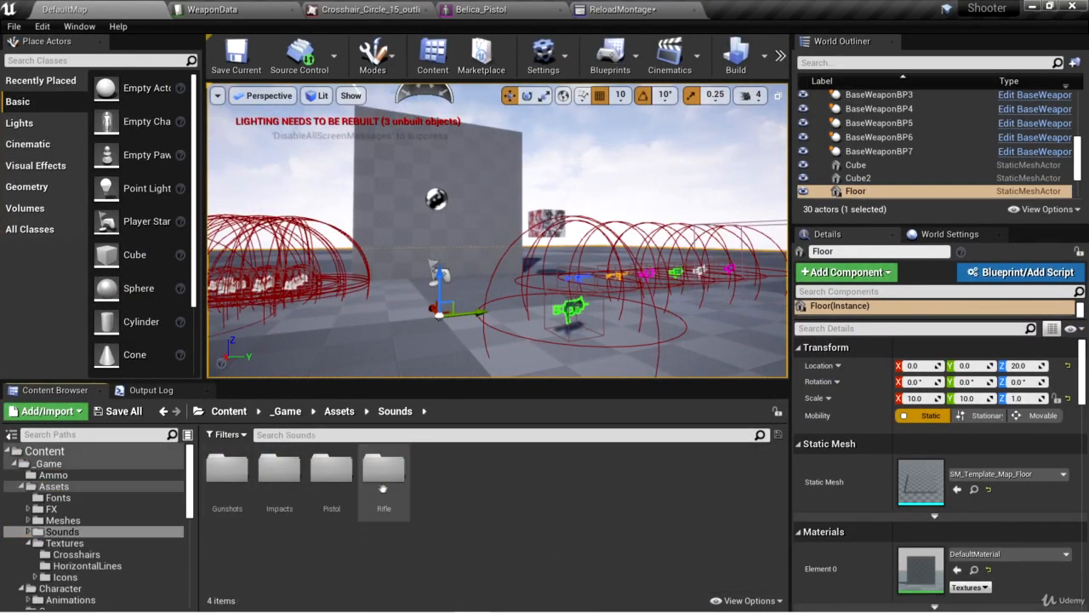
pyautogui.click(332, 473)
pyautogui.doubleClick(343, 473)
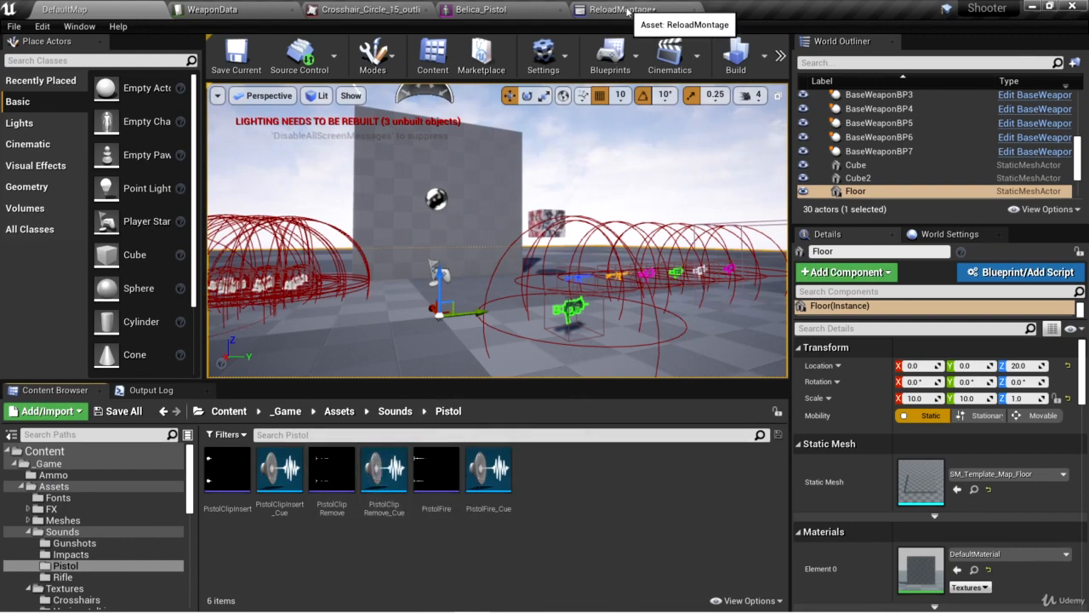
# Assign the PistolClipRemove sound wave to the Play Sound notify on track 6 of ReloadMontage.
pyautogui.click(619, 9)
pyautogui.click(1026, 174)
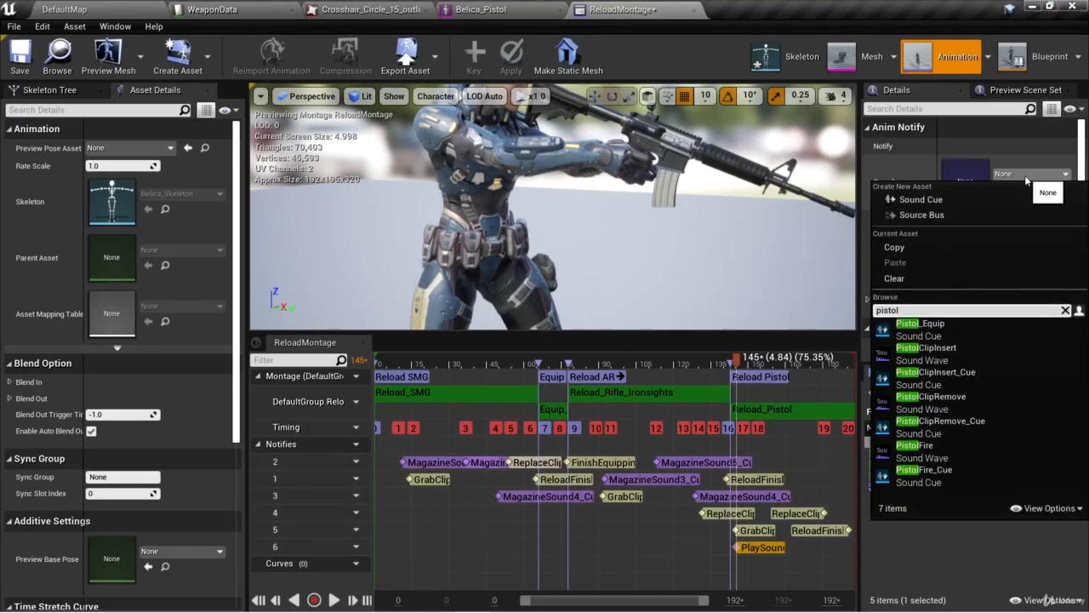
pyautogui.click(975, 398)
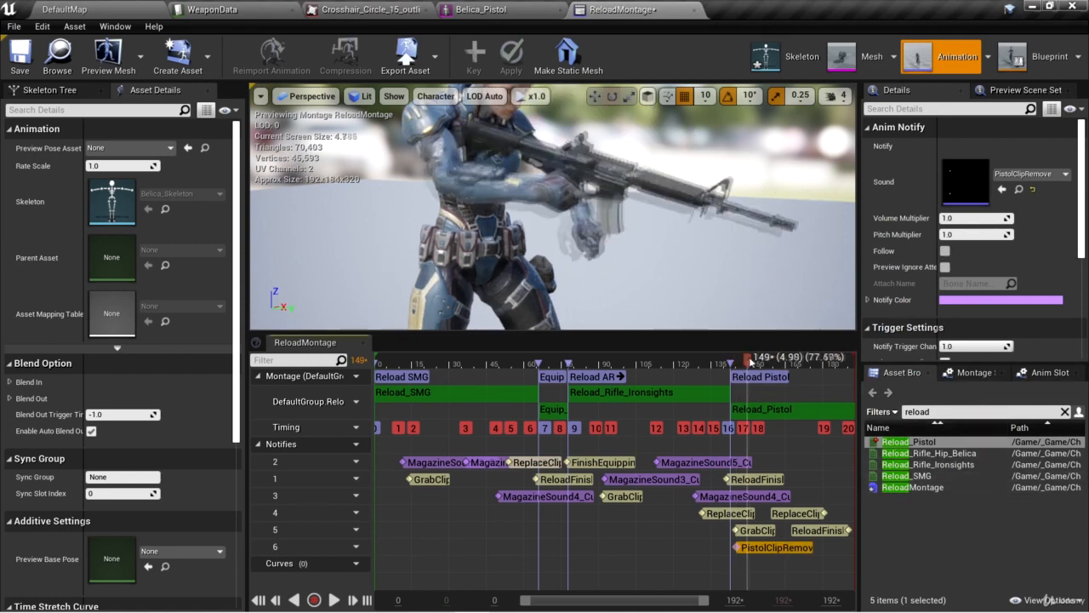
# Add a seventh notify track to the montage and check which sound the second magazine notify in the Reload SMG section uses.
pyautogui.moveTo(737, 364); pyautogui.dragTo(768, 371)
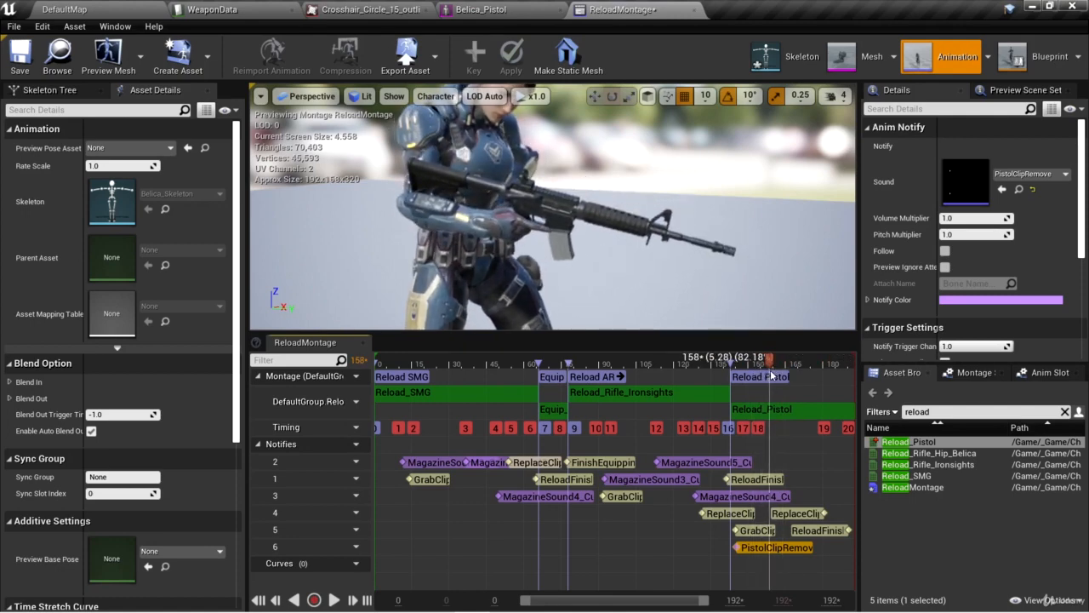
pyautogui.click(356, 444)
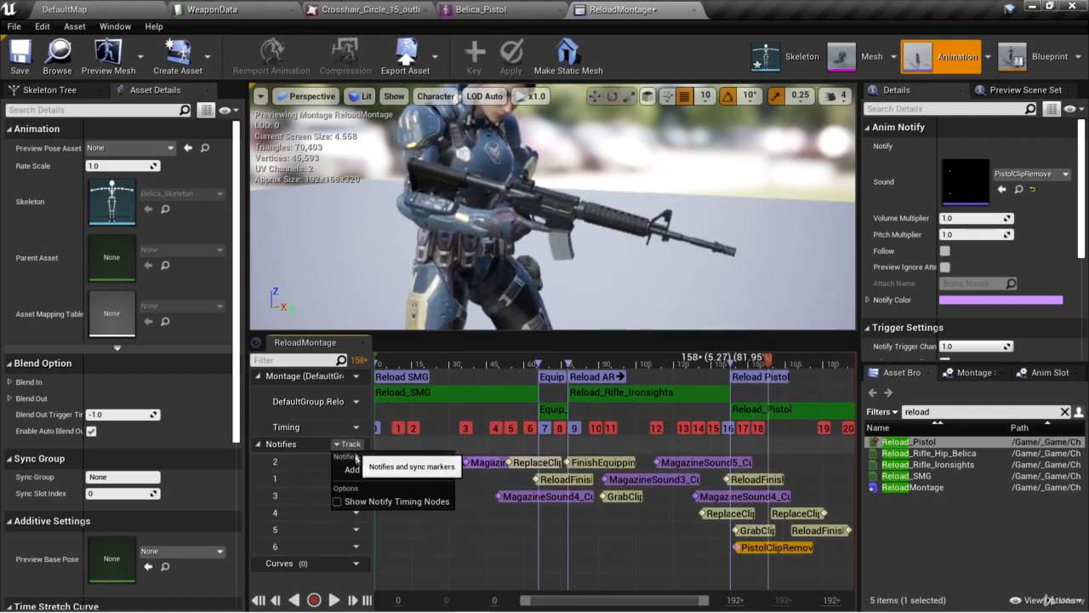
pyautogui.click(365, 470)
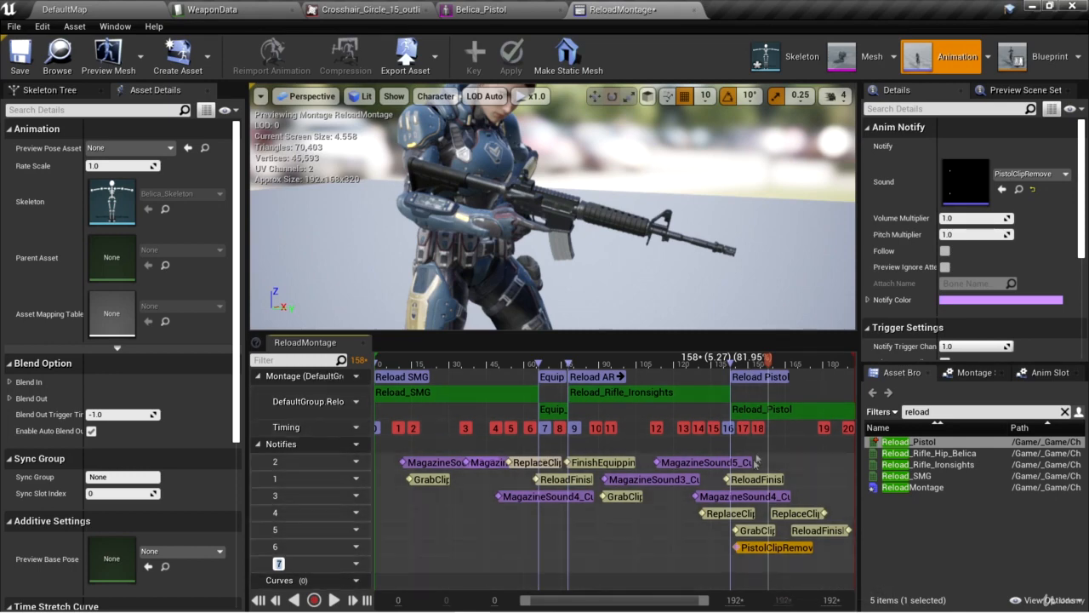
pyautogui.click(462, 364)
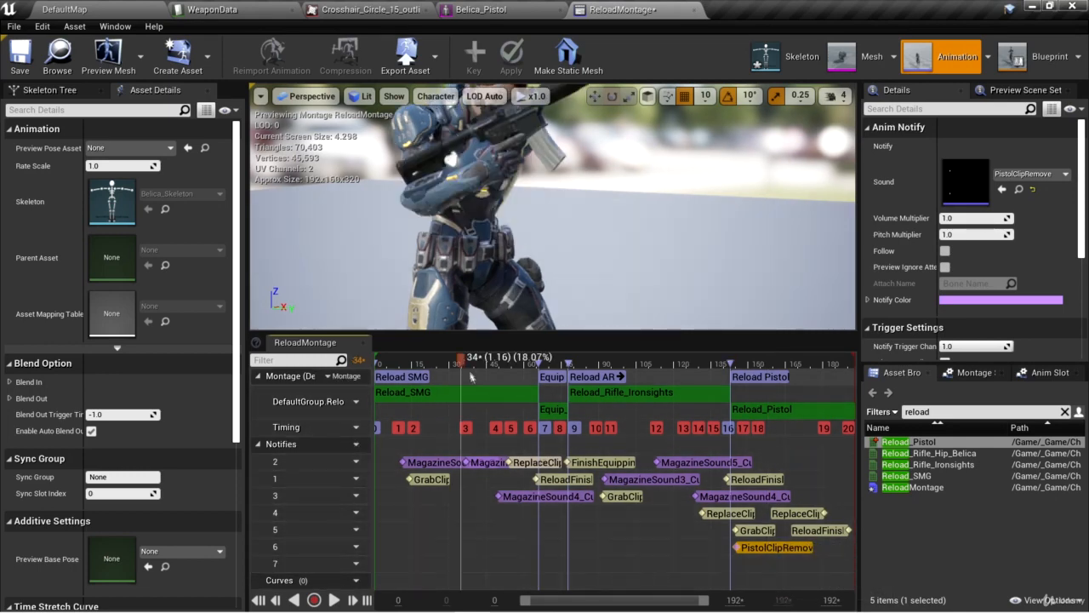
pyautogui.click(487, 463)
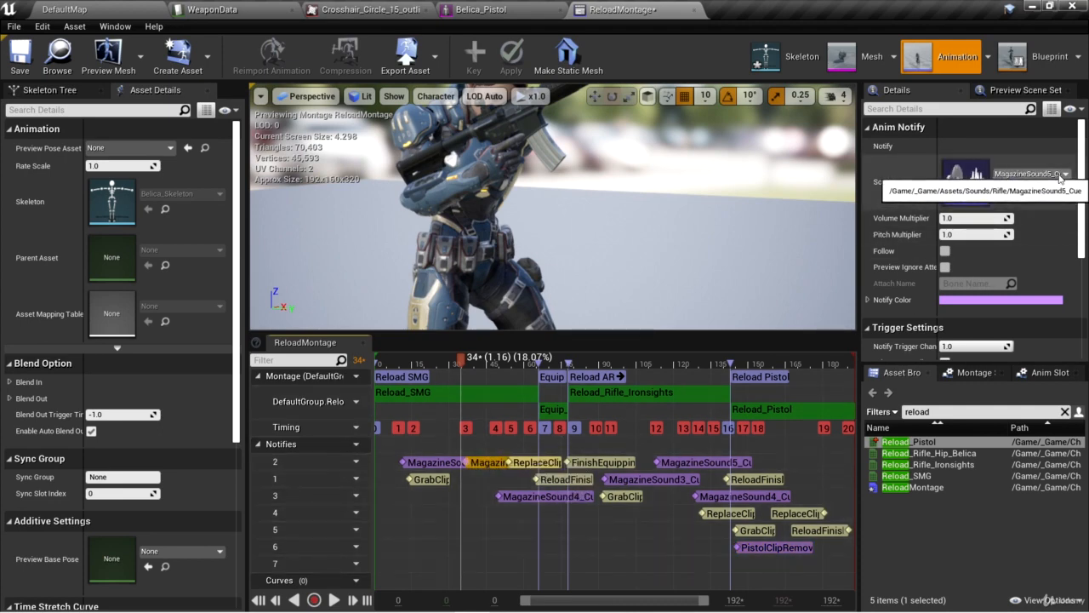
# Add a Play Sound notify on notify track 7 at about frame 168 and assign MagazineSound5_Cue as its sound.
pyautogui.click(768, 364)
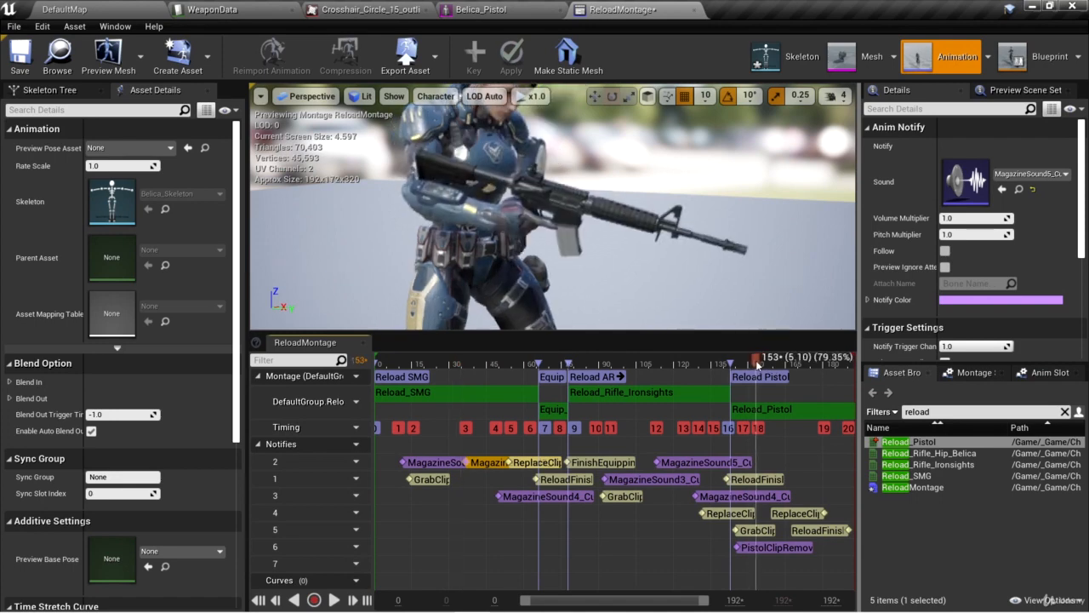
pyautogui.moveTo(768, 364); pyautogui.dragTo(796, 361)
pyautogui.rightClick(794, 506)
pyautogui.moveTo(834, 519)
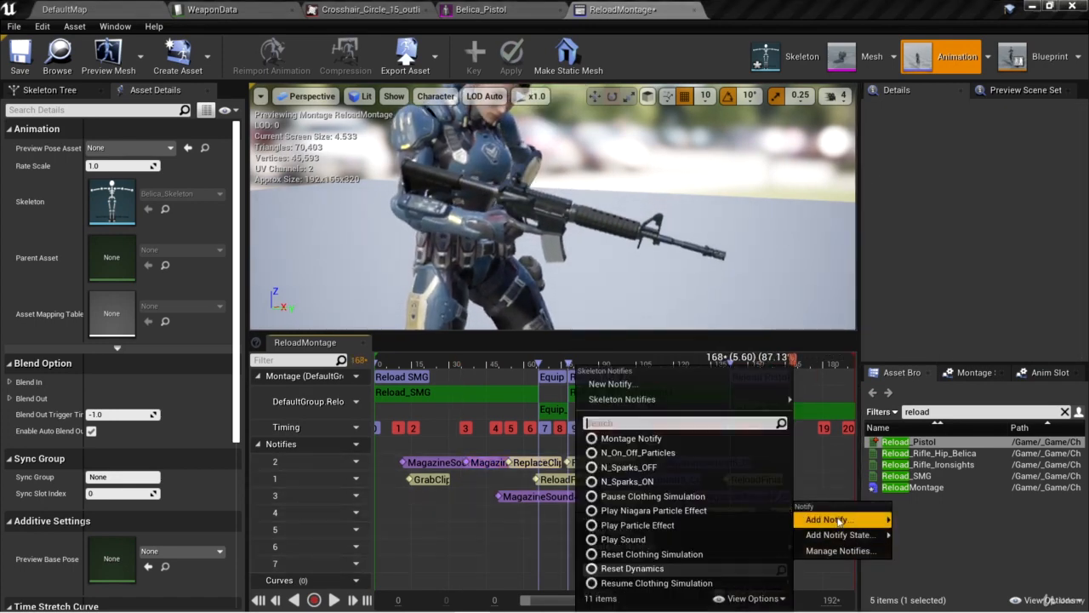
pyautogui.click(765, 539)
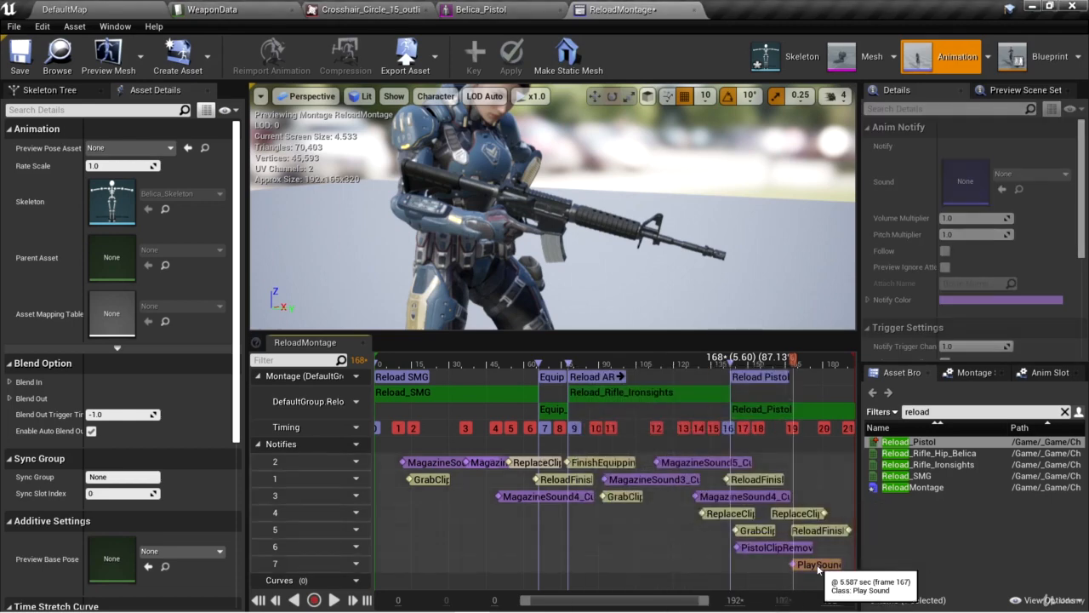
pyautogui.click(1024, 175)
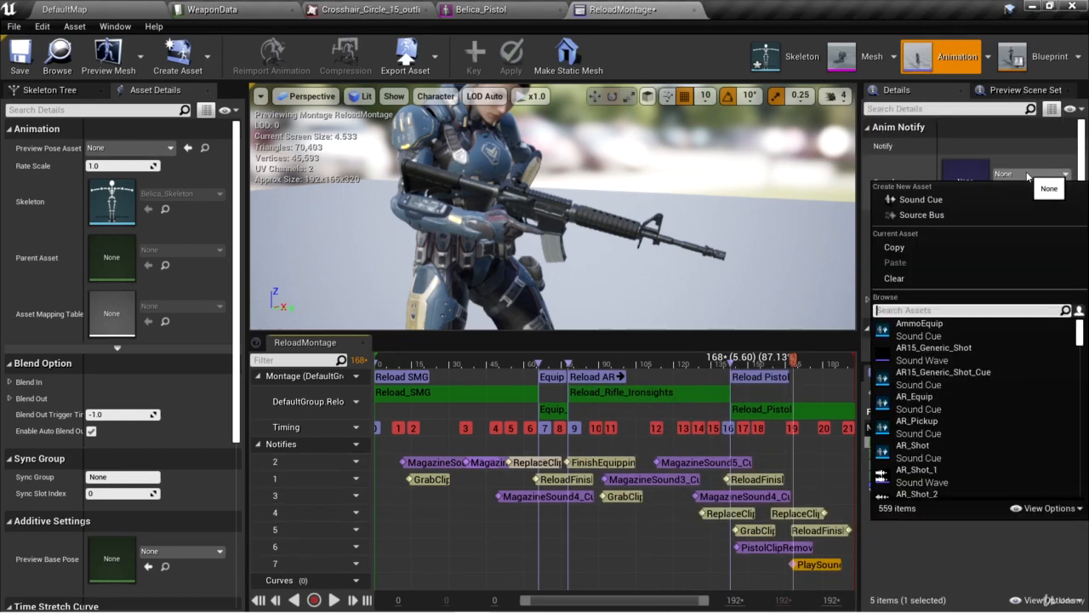
pyautogui.write('magazine')
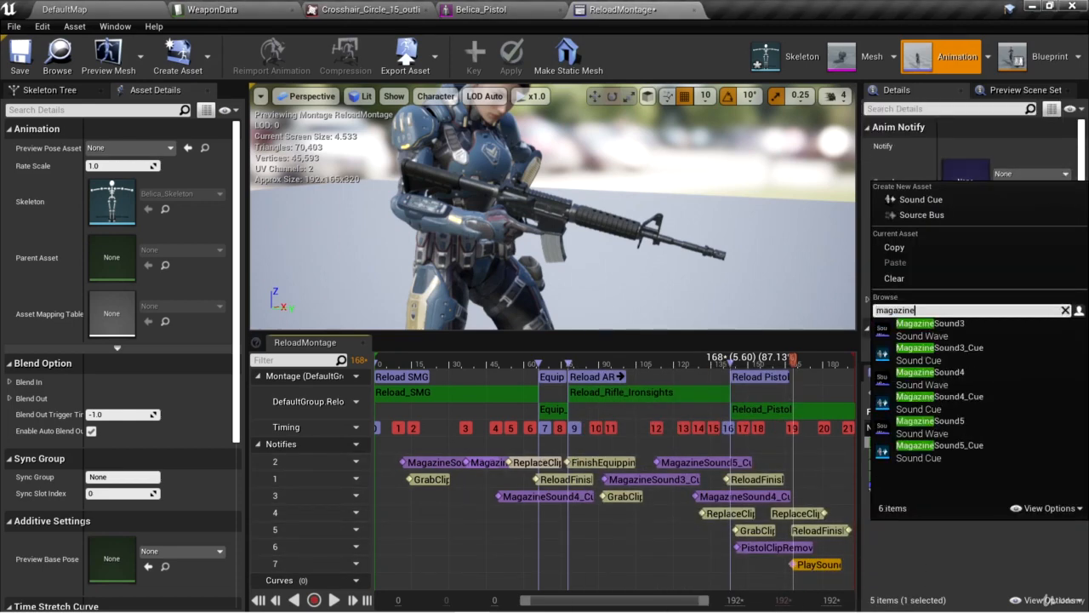
pyautogui.click(979, 447)
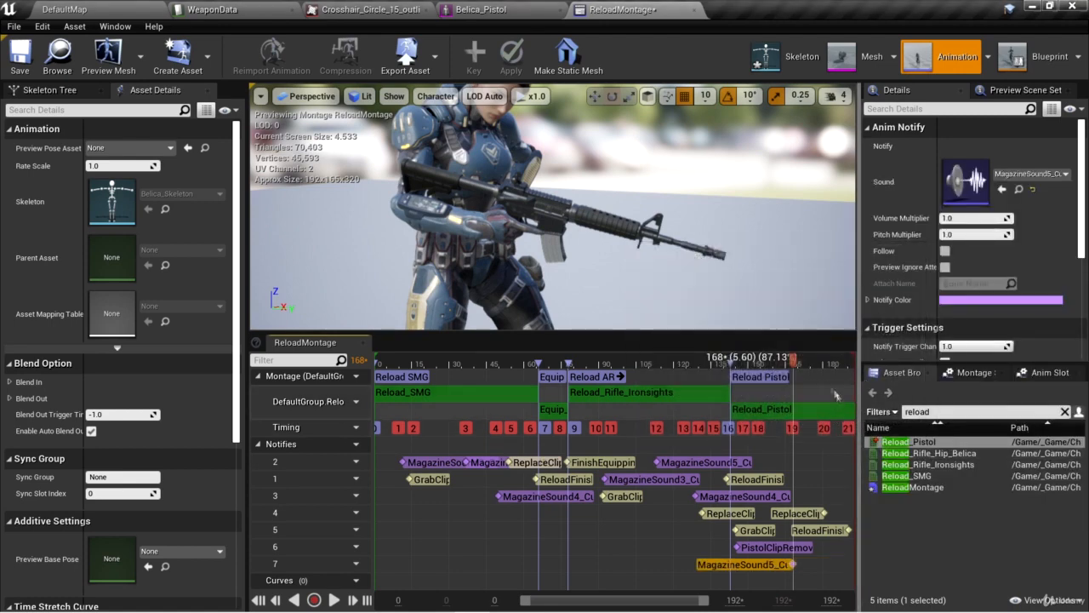
# Add a Play Sound notify on notify track 2 at about frame 178, just before the pistol clip is replaced.
pyautogui.click(806, 364)
pyautogui.moveTo(806, 364); pyautogui.dragTo(820, 364)
pyautogui.rightClick(819, 459)
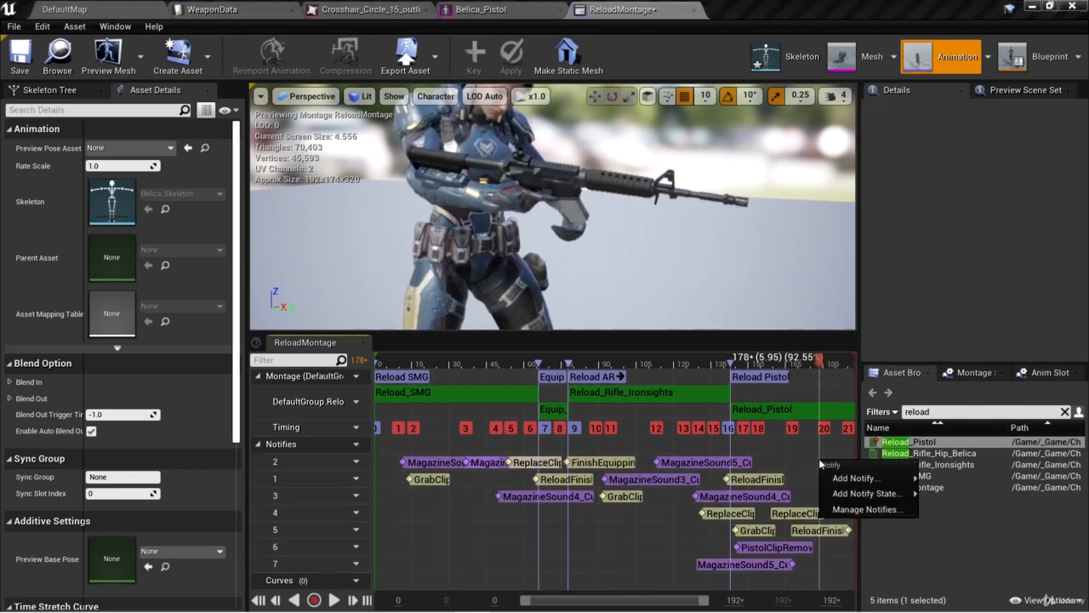
pyautogui.moveTo(853, 478)
pyautogui.click(692, 541)
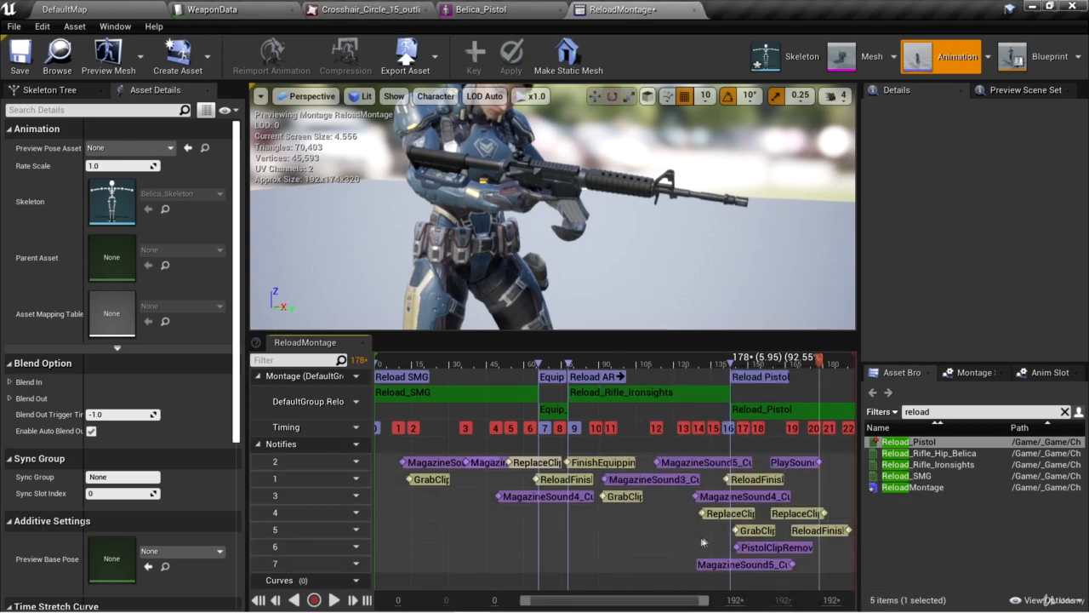
pyautogui.click(804, 464)
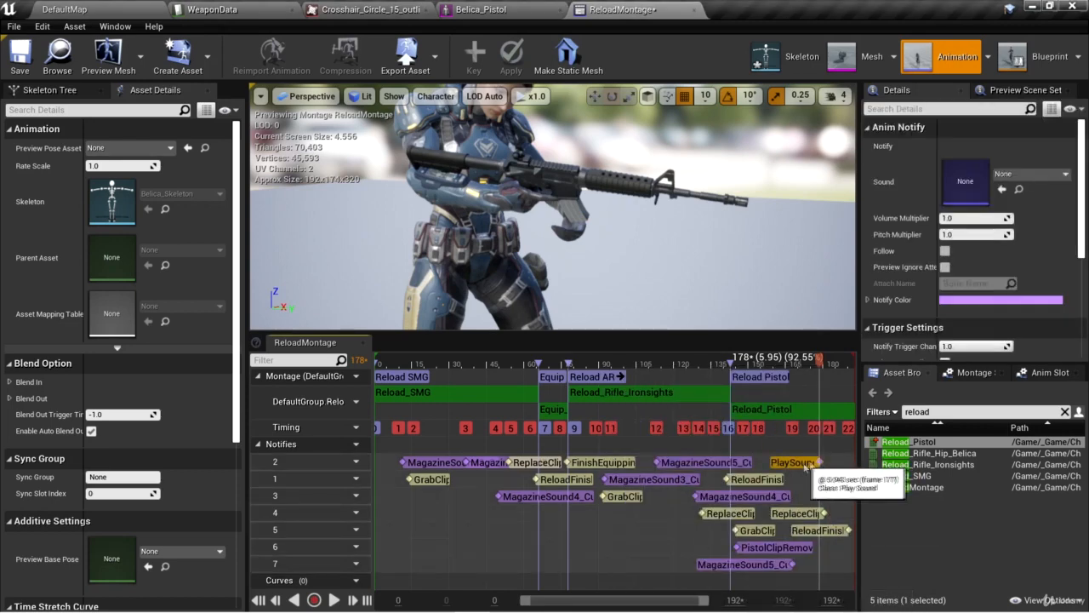
# Preview the PistolClipInsert_Cue sound in the Pistol folder and assign it to the new Play Sound notify on track 2.
pyautogui.click(109, 11)
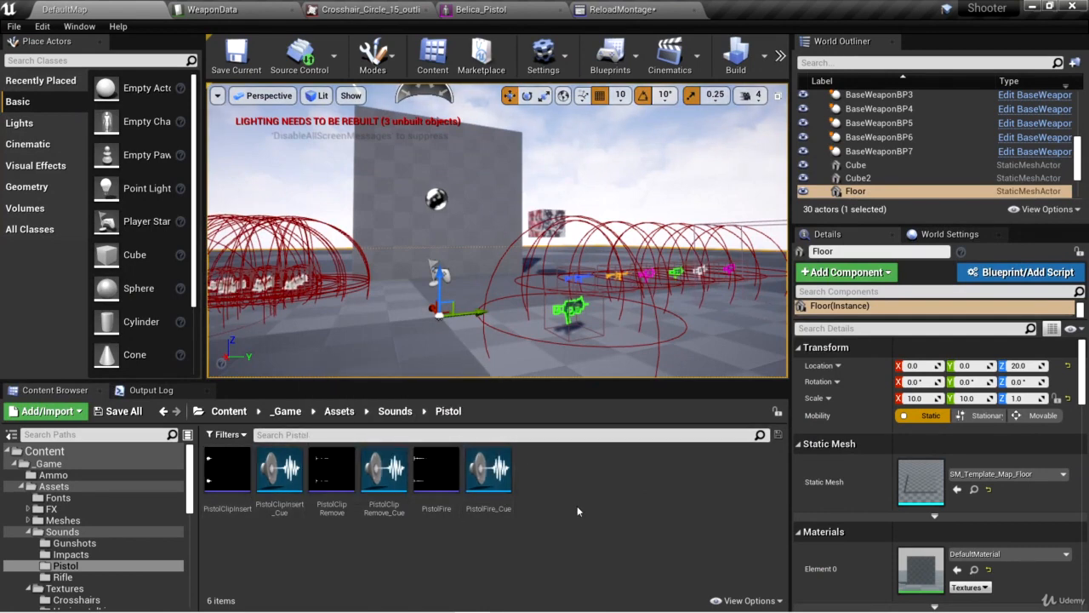
pyautogui.moveTo(280, 485)
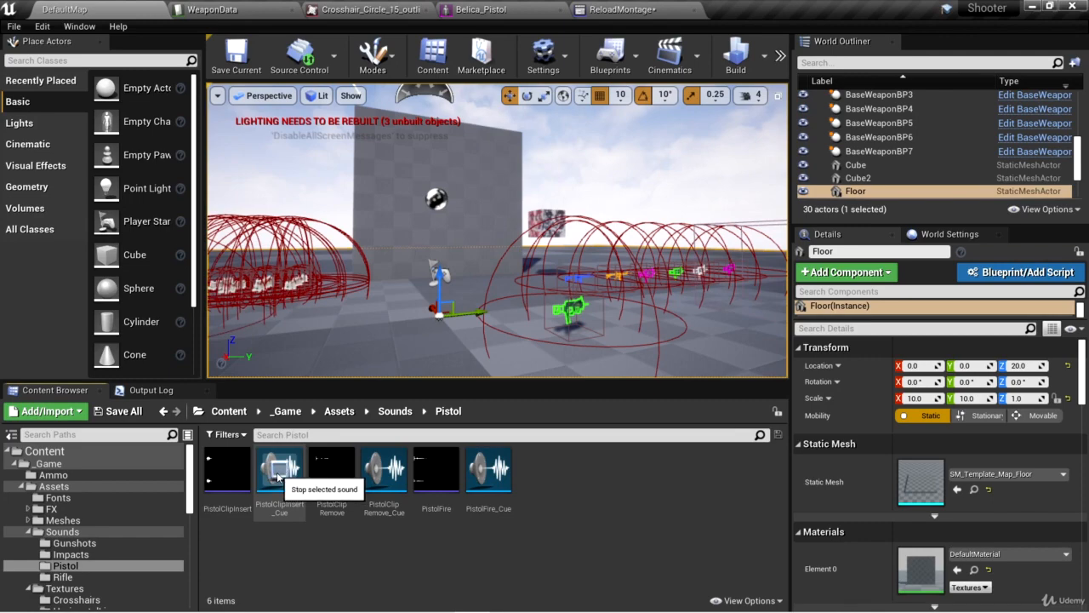
pyautogui.click(615, 9)
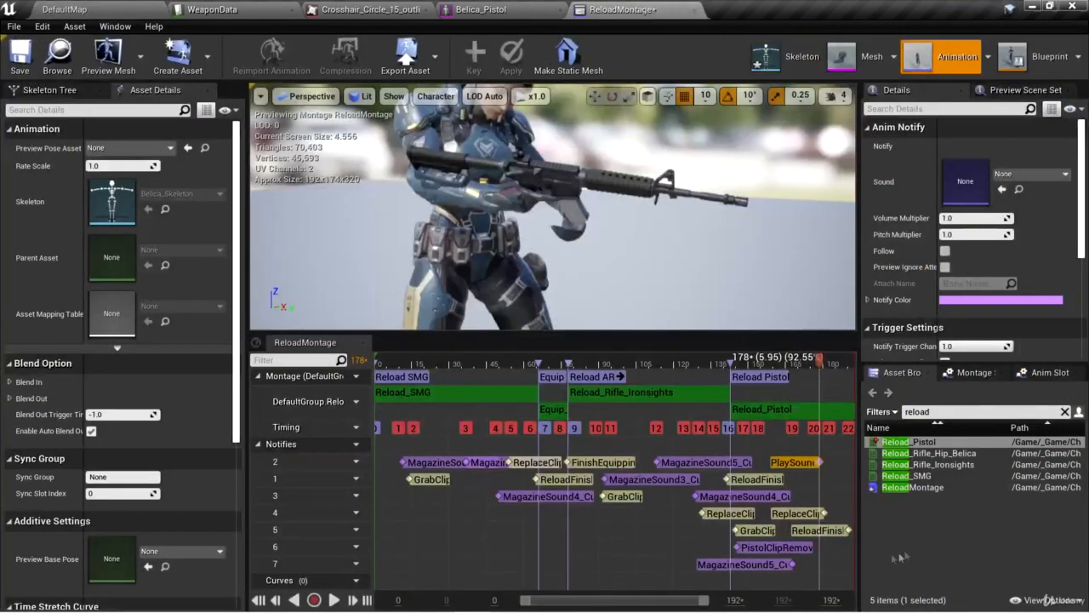
pyautogui.click(1031, 174)
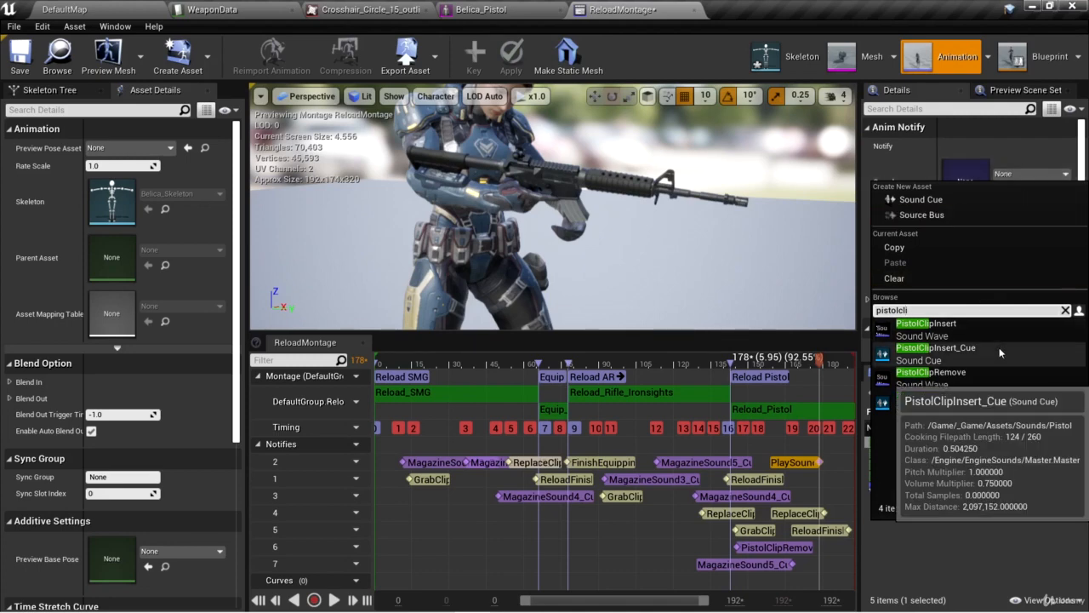
pyautogui.click(971, 357)
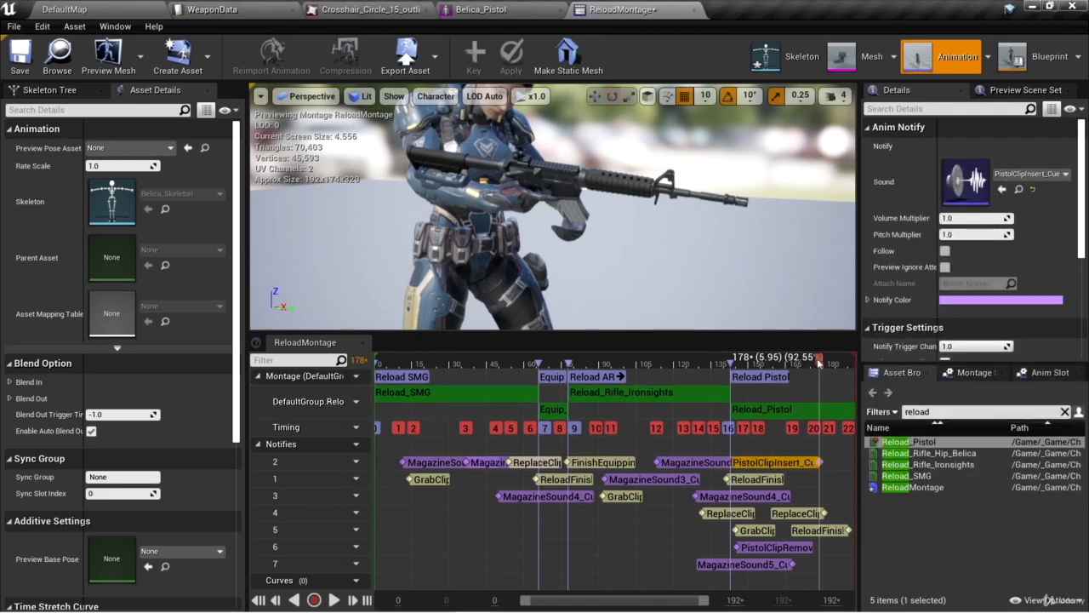
# Play back the Reload Pistol section from its start to check the timing of its sound notifies.
pyautogui.moveTo(820, 361); pyautogui.dragTo(730, 364)
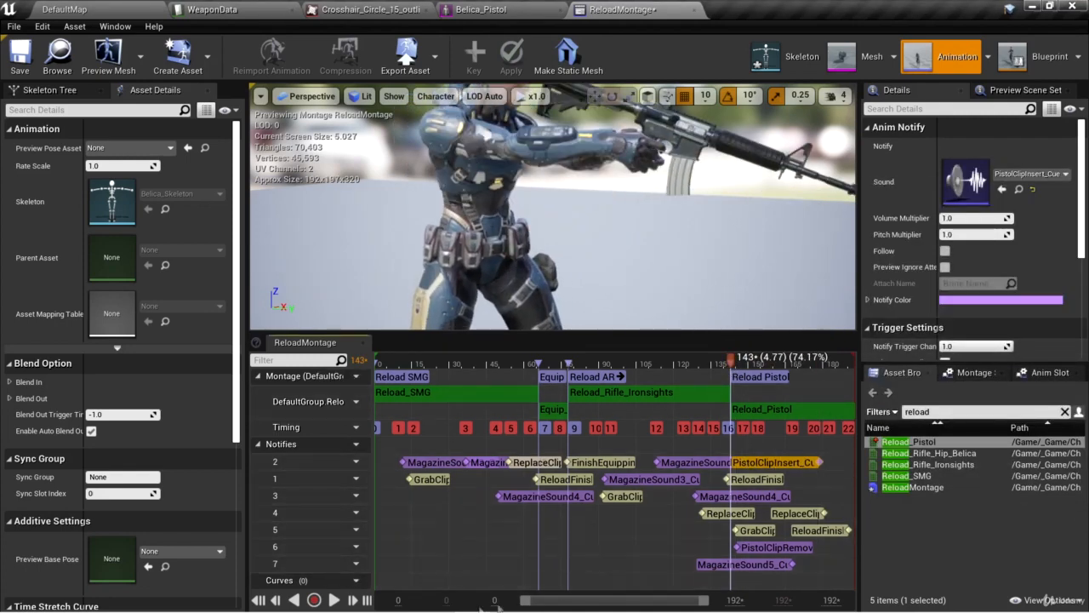
pyautogui.click(335, 601)
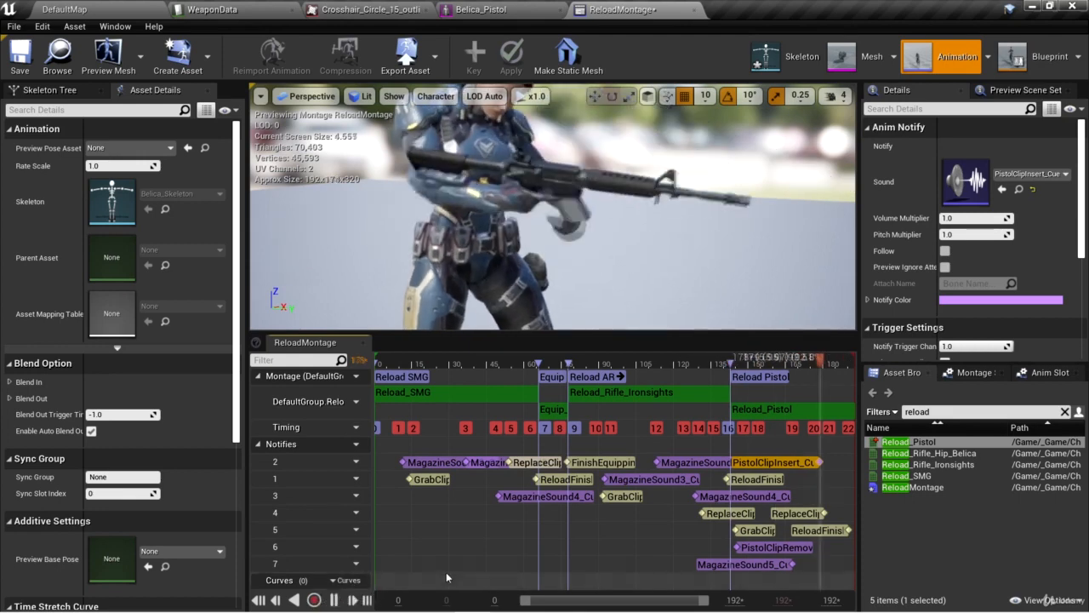
pyautogui.click(336, 600)
pyautogui.click(784, 369)
pyautogui.moveTo(786, 366); pyautogui.dragTo(730, 375)
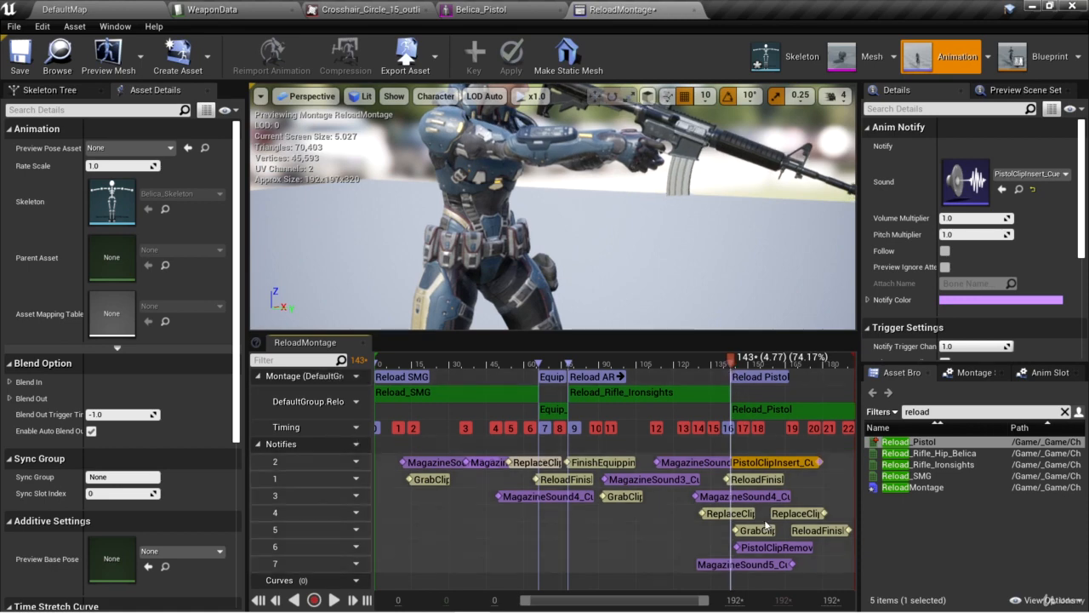
# Move the PistolClipRemove notify on track 6 to about frame 142, at the start of the Reload Pistol section, and play it back.
pyautogui.scroll(1, 757, 558)
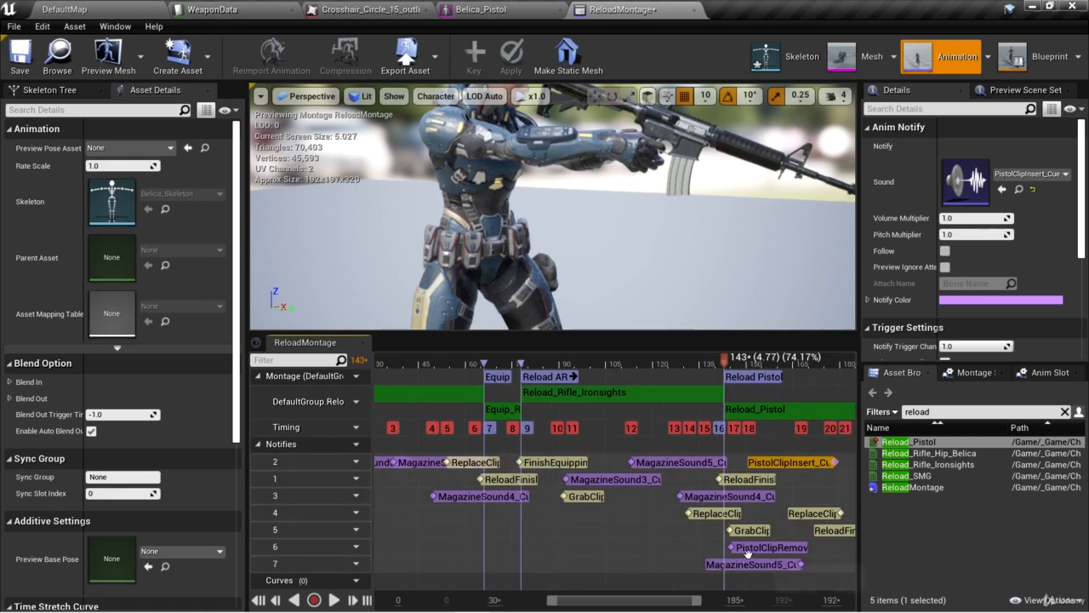
pyautogui.scroll(6, 741, 553)
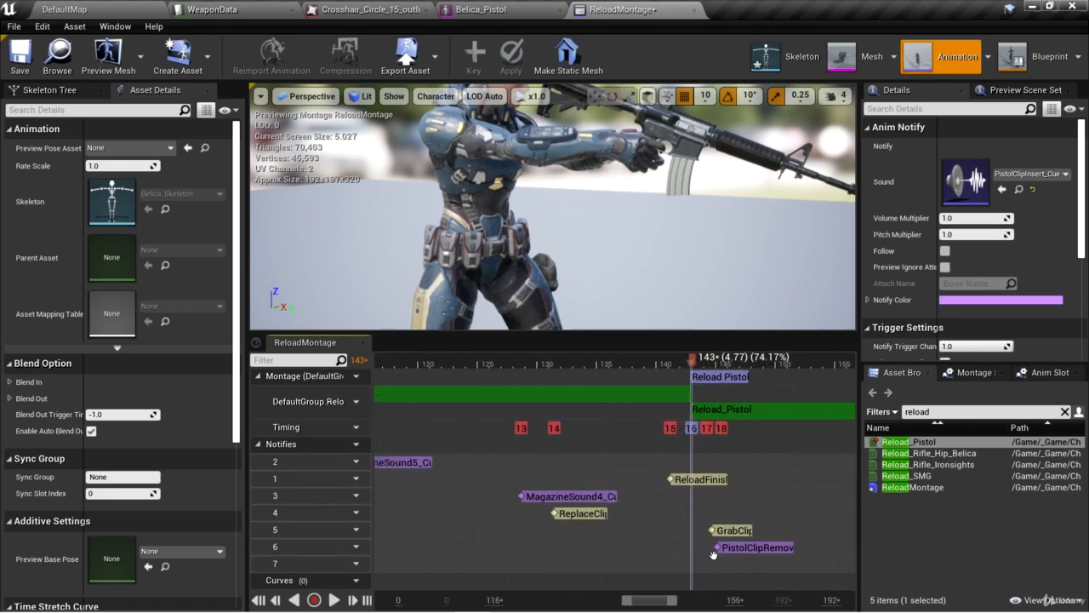
pyautogui.moveTo(752, 551); pyautogui.dragTo(682, 541)
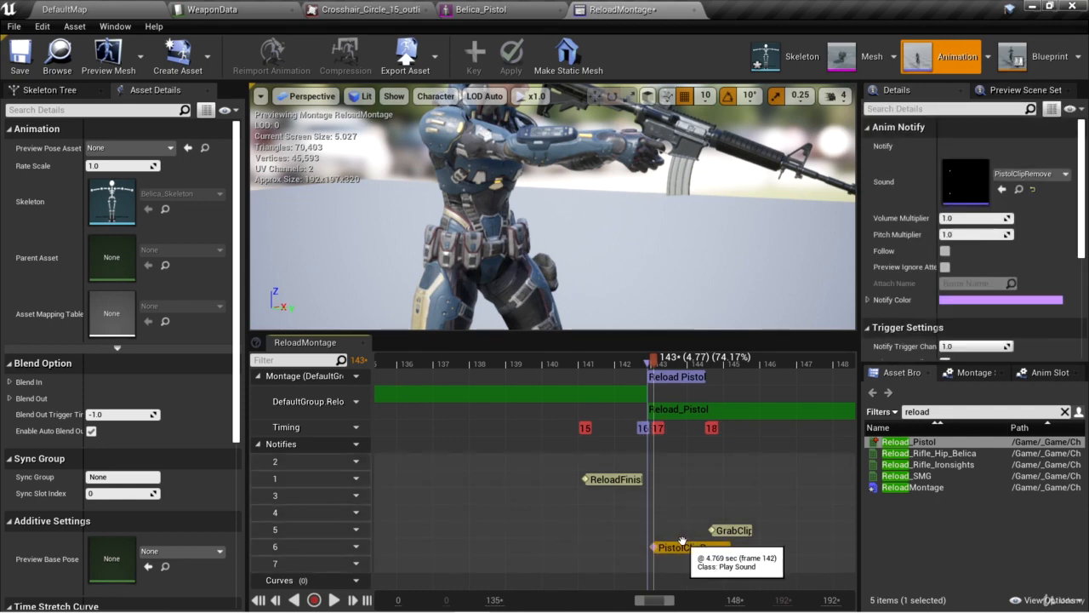
pyautogui.moveTo(655, 360); pyautogui.dragTo(650, 360)
pyautogui.click(330, 600)
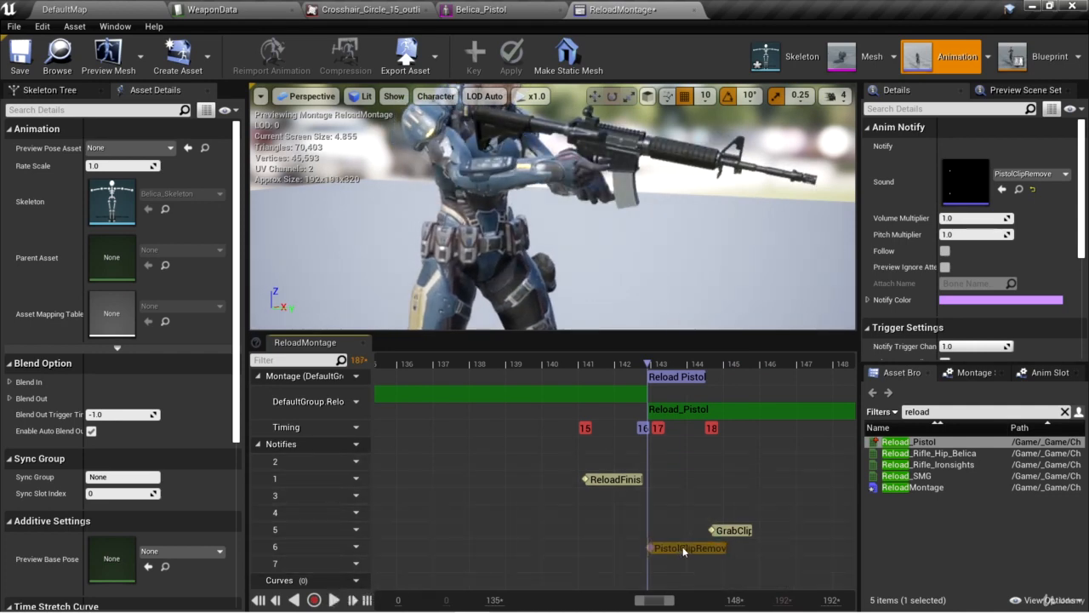
# Fine-tune the PistolClipRemove notify so it sits right on the Reload Pistol section's start, and replay from there.
pyautogui.moveTo(684, 545); pyautogui.dragTo(676, 550)
pyautogui.moveTo(667, 367); pyautogui.dragTo(599, 371)
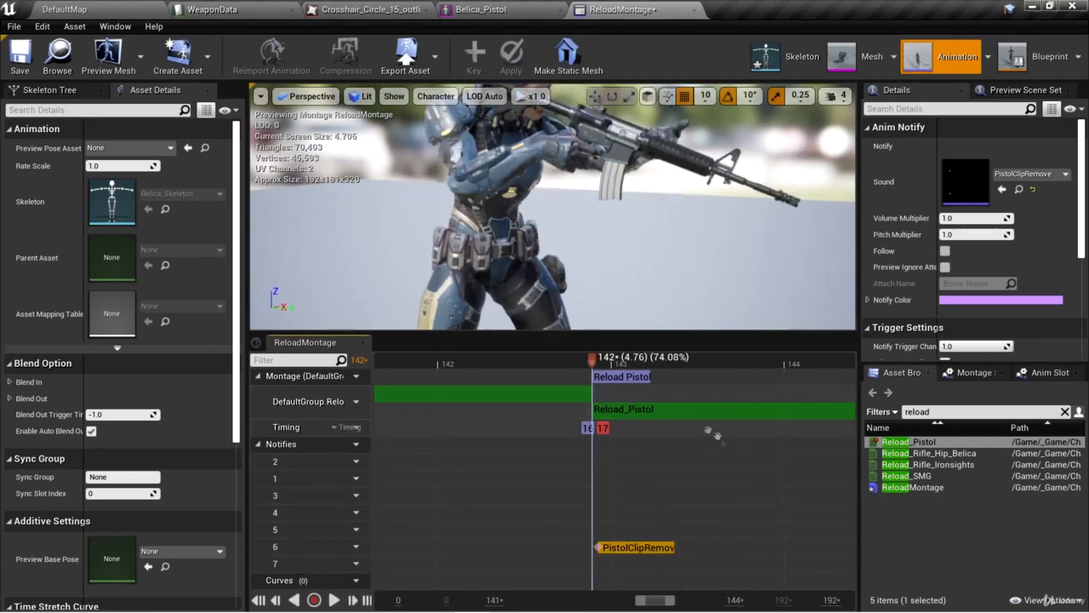
pyautogui.scroll(-6, 722, 479)
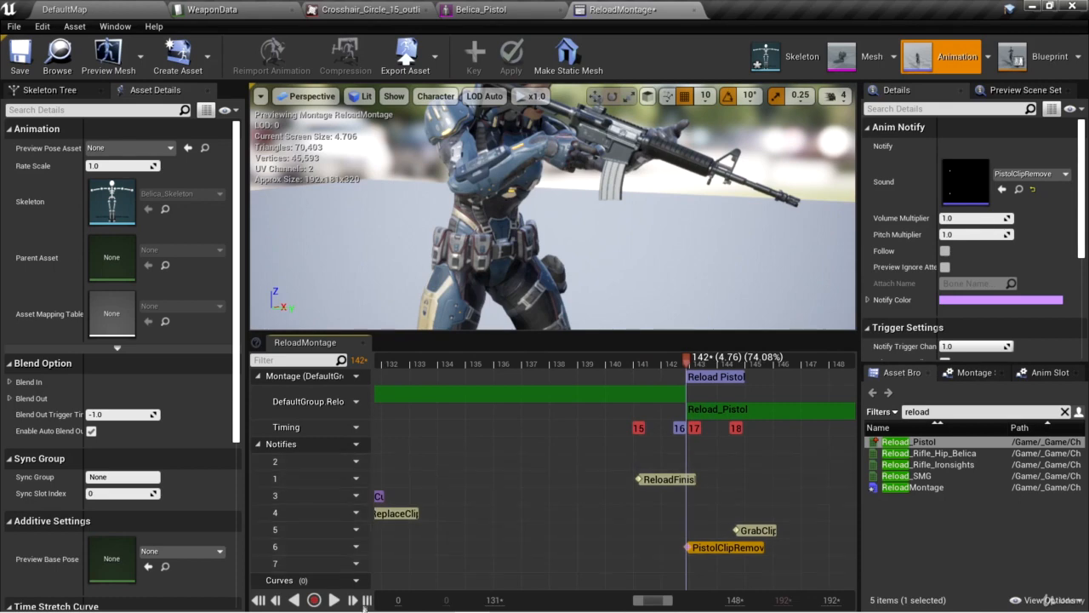
pyautogui.click(335, 600)
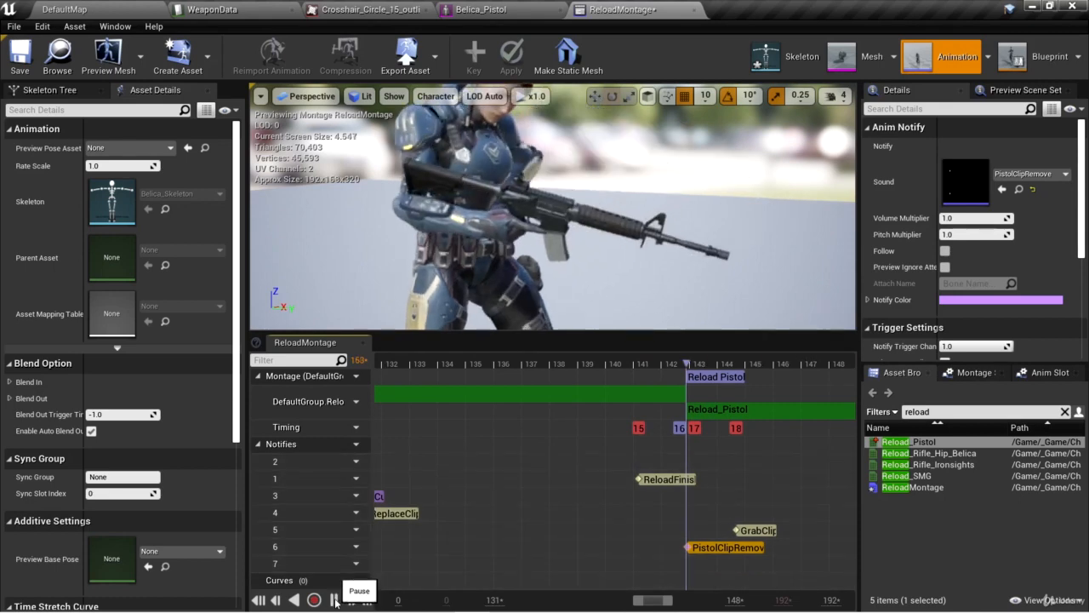
# Move the MagazineSound5_Cue notify on track 7 earlier to about frame 156 and play the section back.
pyautogui.scroll(-6, 792, 489)
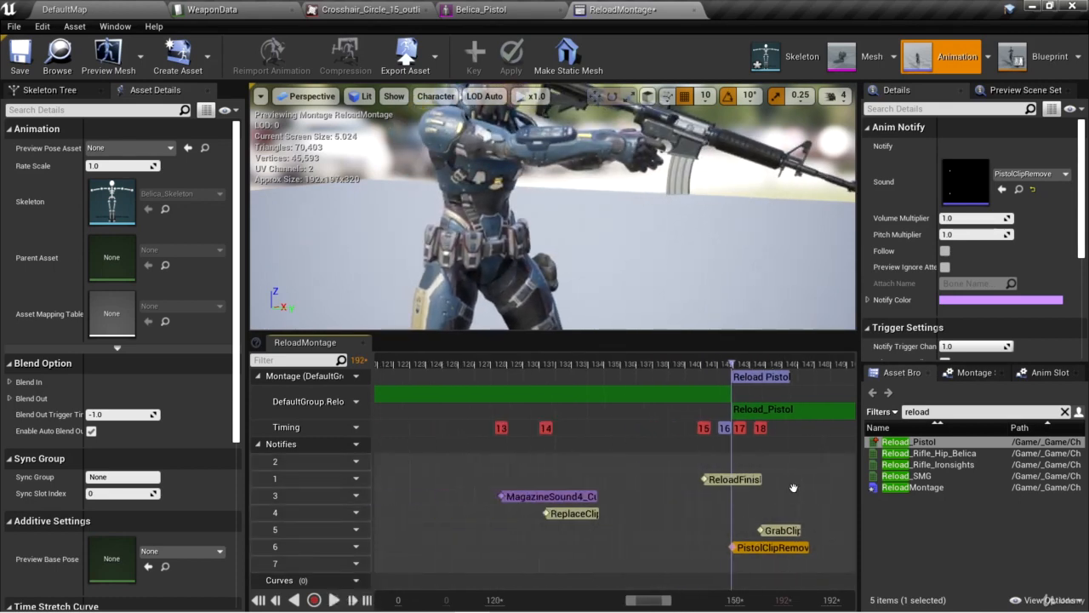
pyautogui.moveTo(657, 603); pyautogui.dragTo(688, 602)
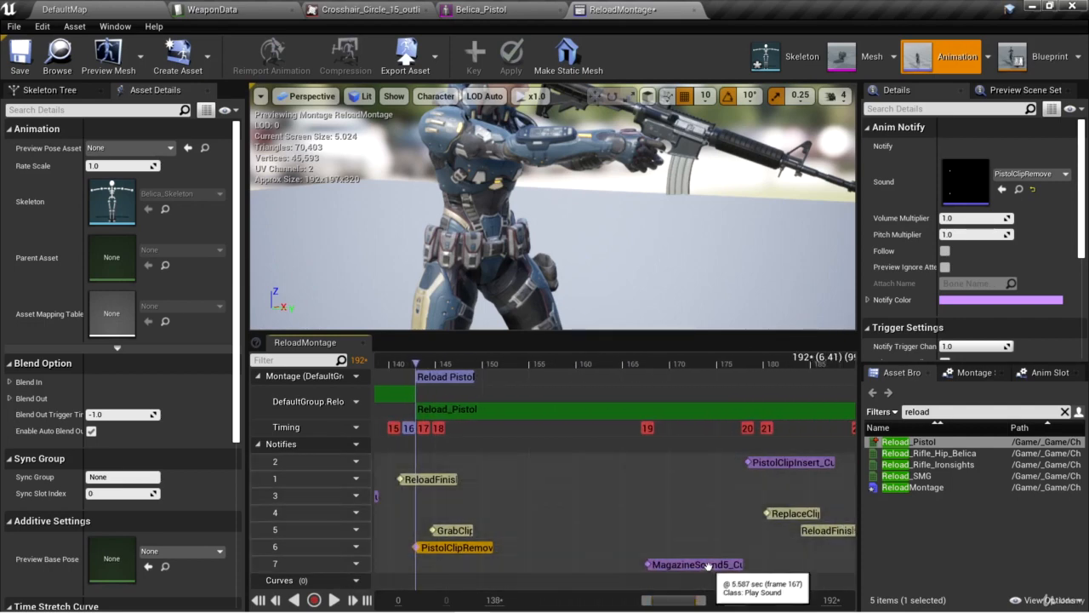
pyautogui.click(335, 601)
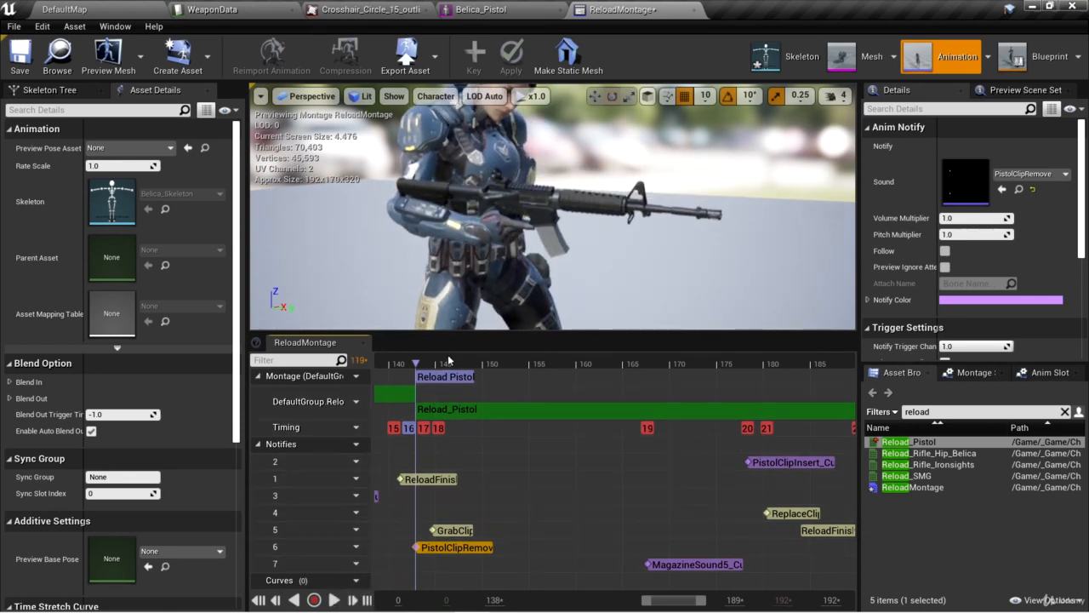
pyautogui.click(335, 600)
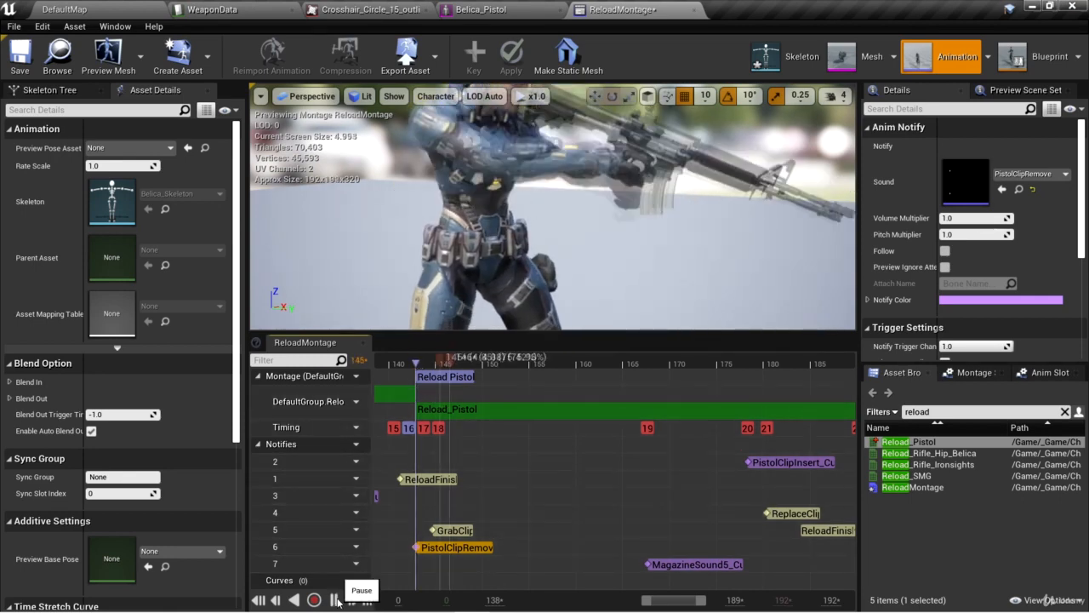
pyautogui.click(337, 601)
pyautogui.moveTo(681, 564); pyautogui.dragTo(649, 565)
pyautogui.click(558, 360)
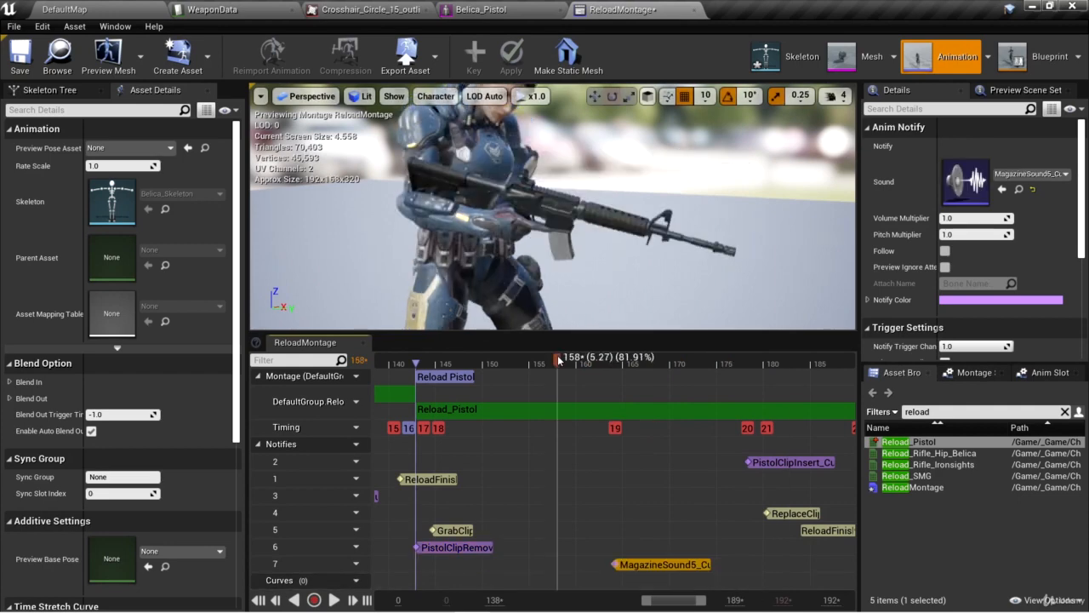
pyautogui.moveTo(563, 361); pyautogui.dragTo(534, 366)
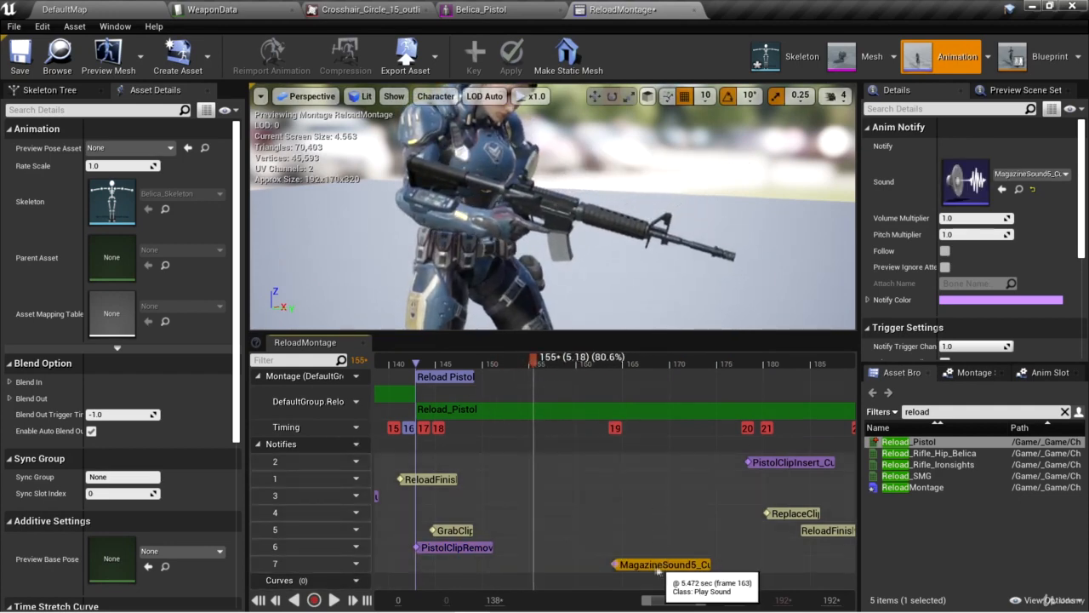
pyautogui.moveTo(654, 565); pyautogui.dragTo(578, 565)
pyautogui.click(333, 600)
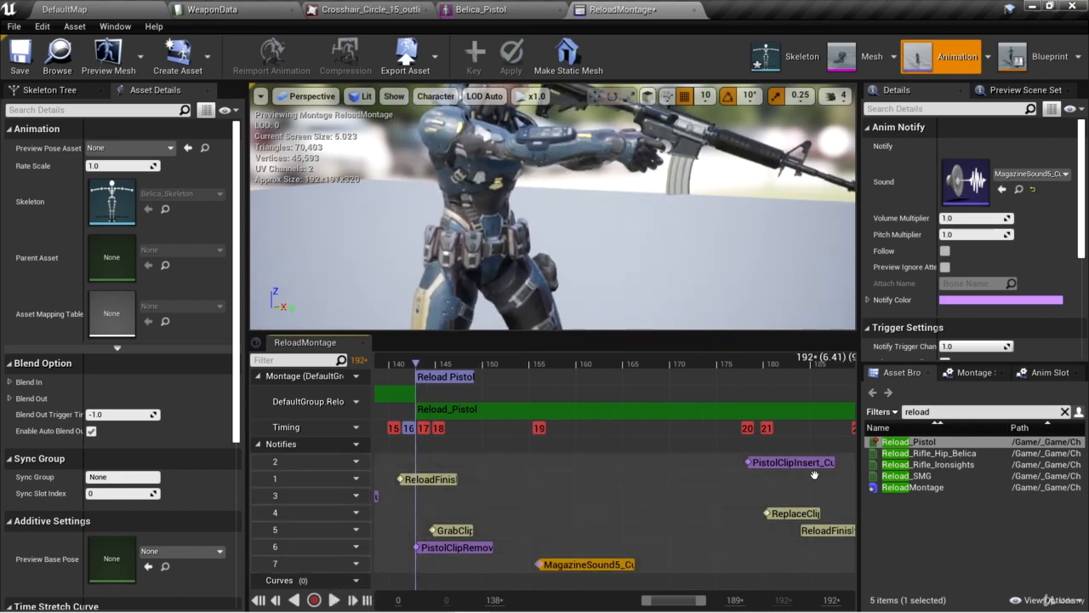
# Move the PistolClipInsert_Cue notify on track 2 earlier to about frame 174 and replay the Reload Pistol section.
pyautogui.moveTo(804, 465); pyautogui.dragTo(756, 461)
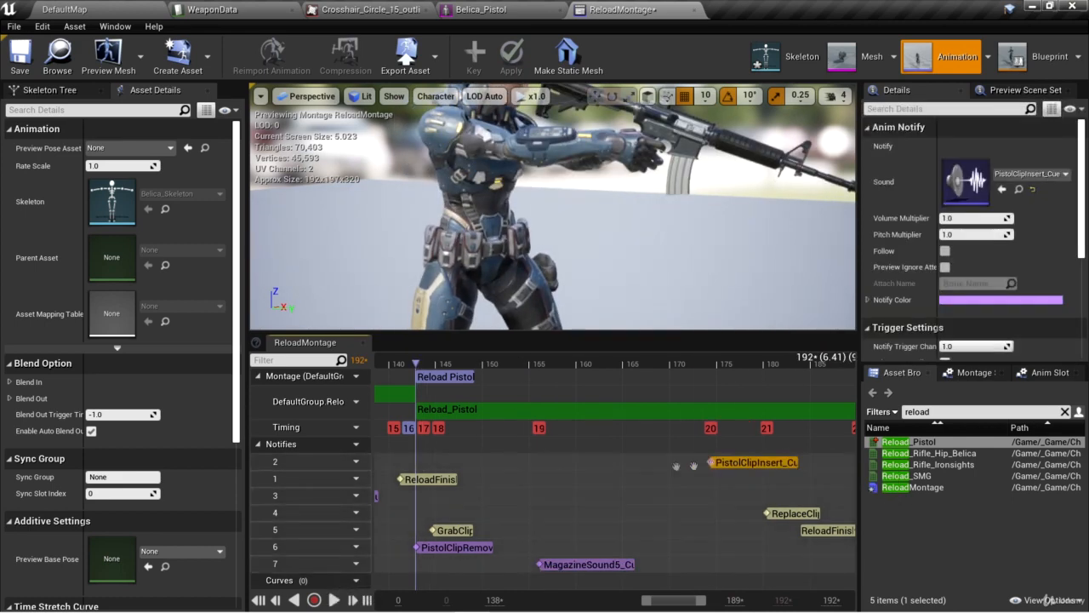
pyautogui.click(420, 361)
pyautogui.moveTo(420, 360); pyautogui.dragTo(417, 361)
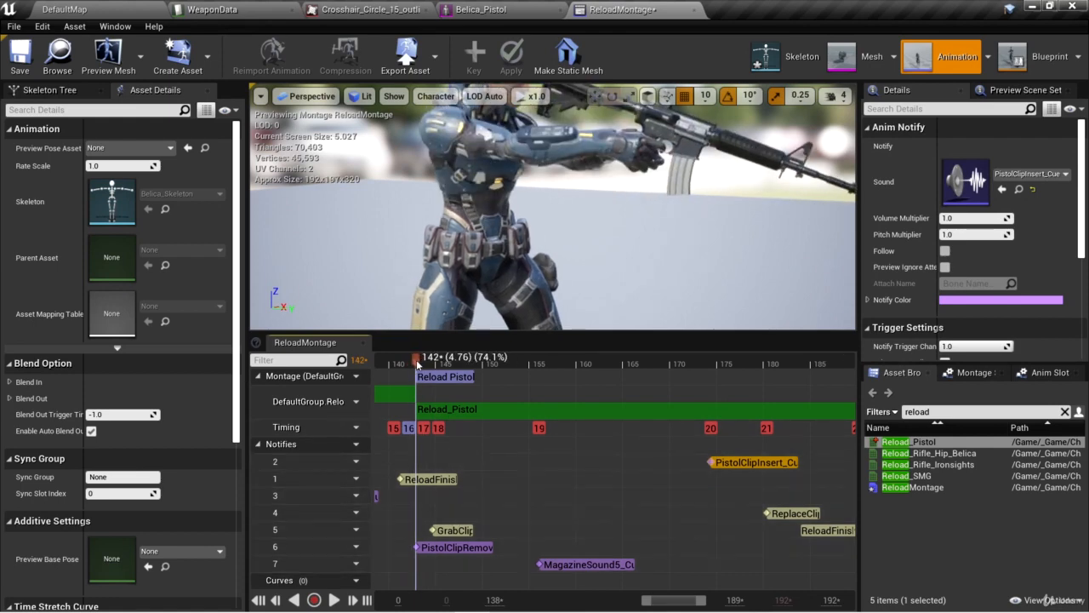
pyautogui.click(331, 600)
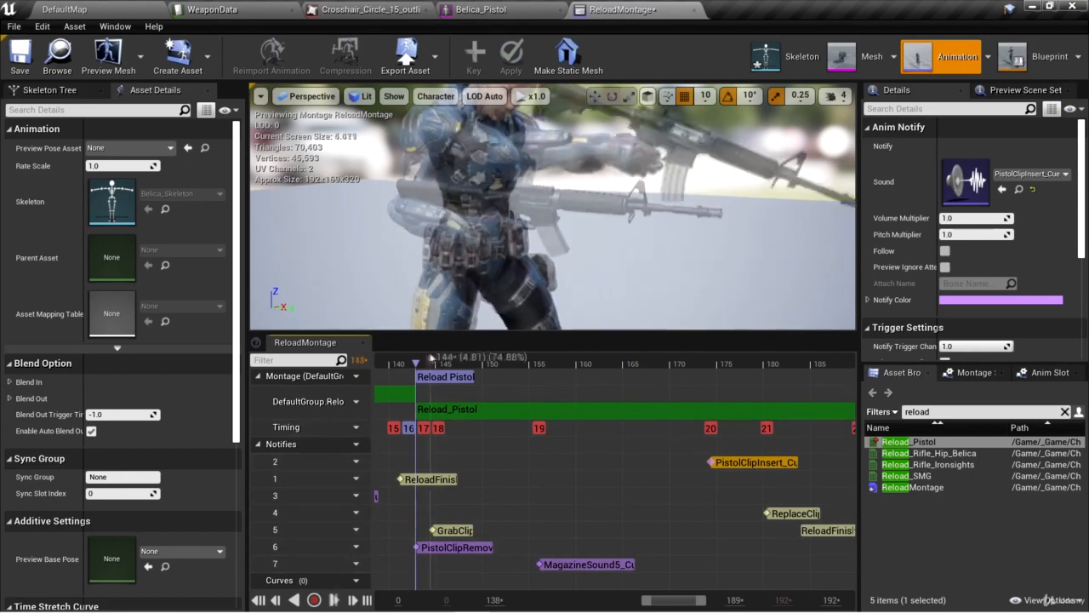
# Shift the PistolClipRemove notify on track 6 slightly later, just inside the Reload Pistol section, and play the montage back.
pyautogui.click(415, 360)
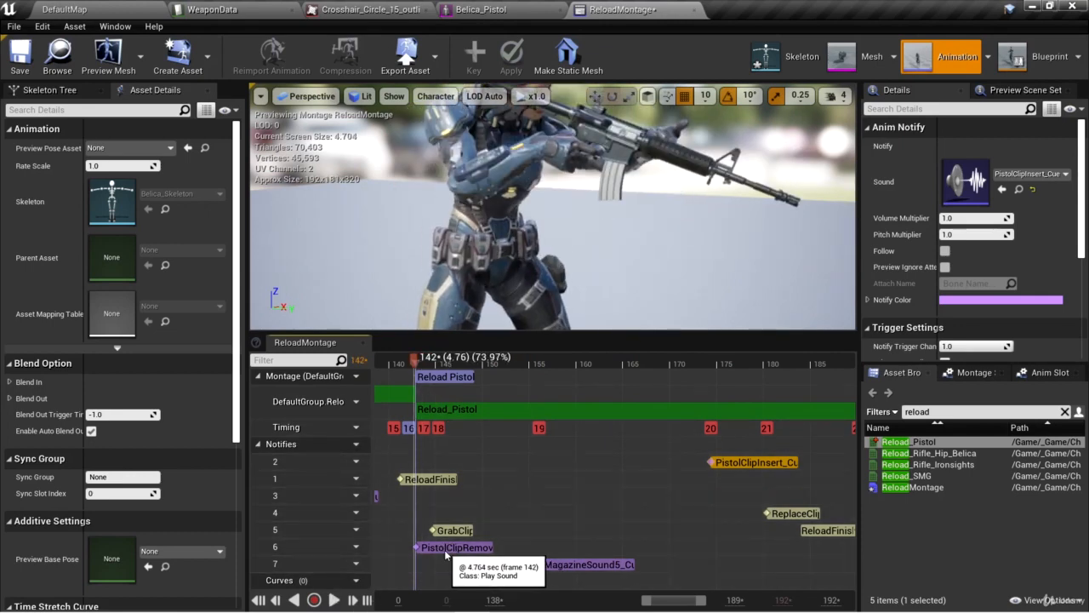
pyautogui.moveTo(445, 549); pyautogui.dragTo(450, 549)
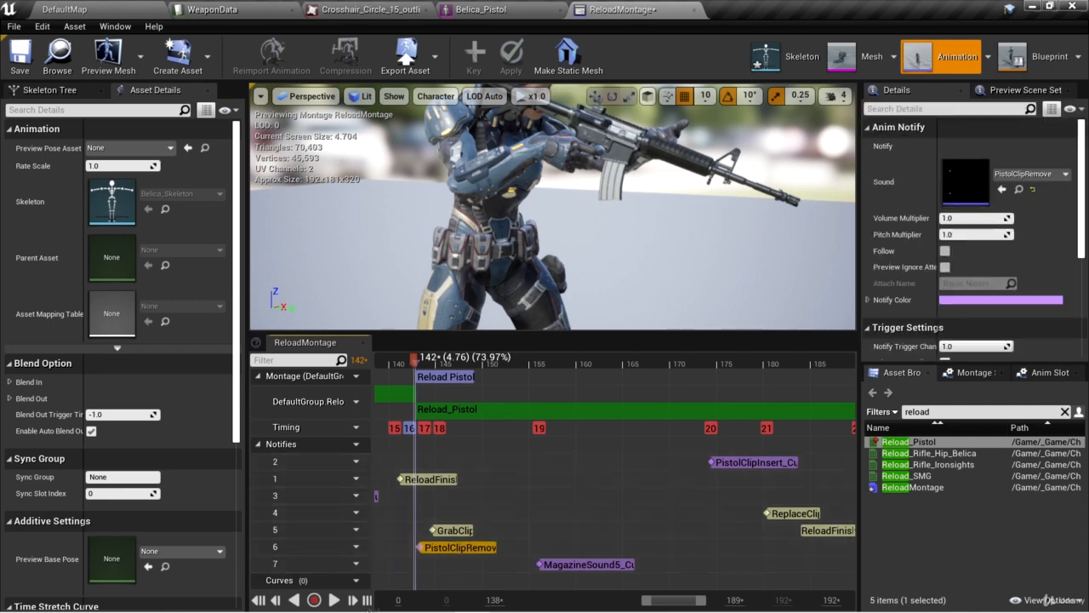
pyautogui.click(333, 600)
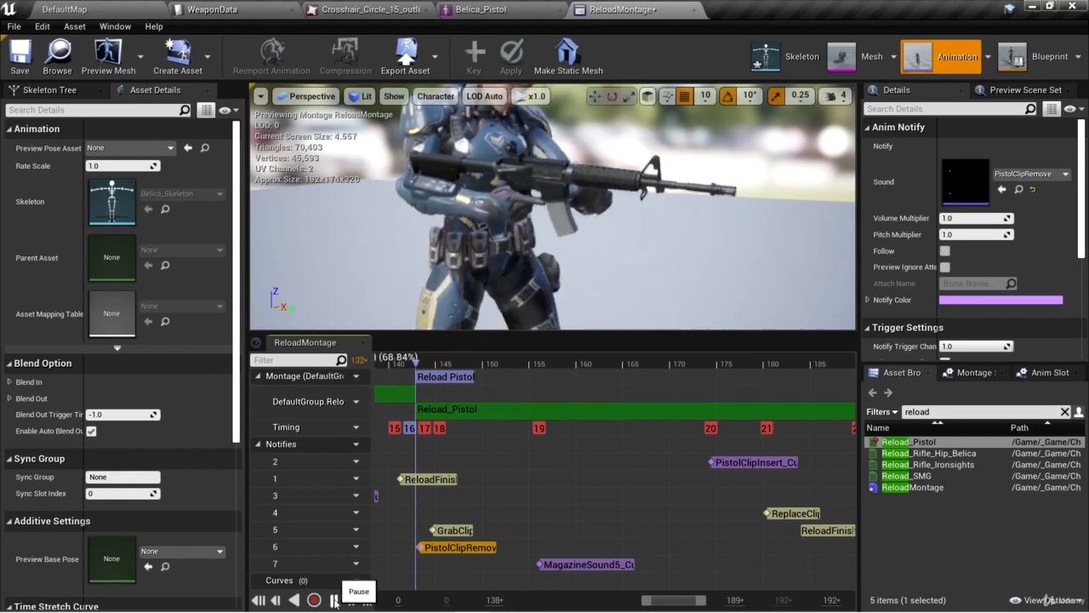
pyautogui.click(333, 600)
pyautogui.scroll(-4, 509, 408)
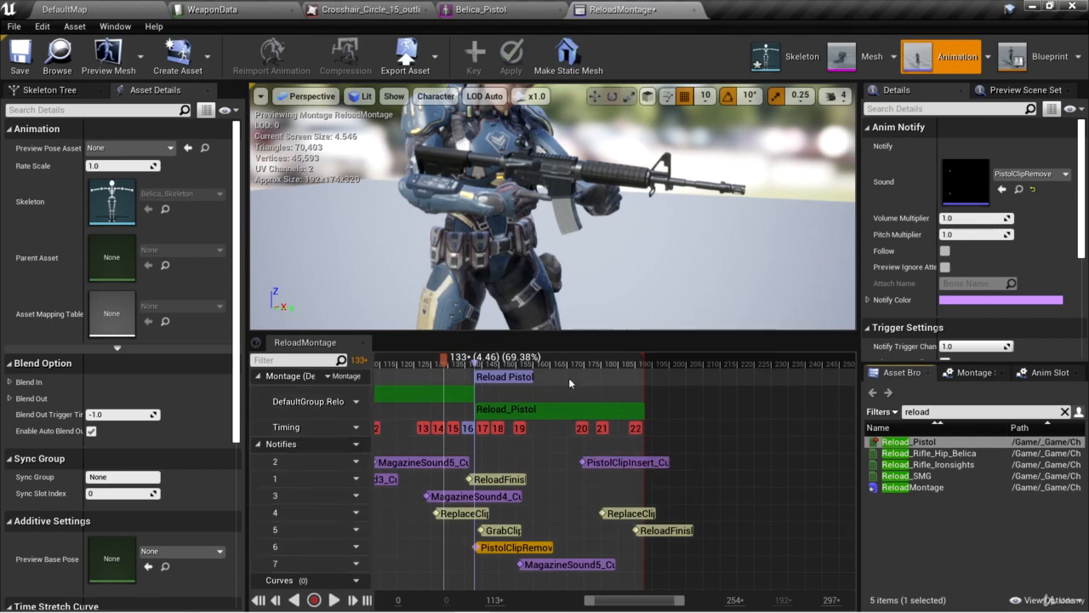
# Clear the montage section links so that Reload Pistol is separate from Reload AR.
pyautogui.click(975, 373)
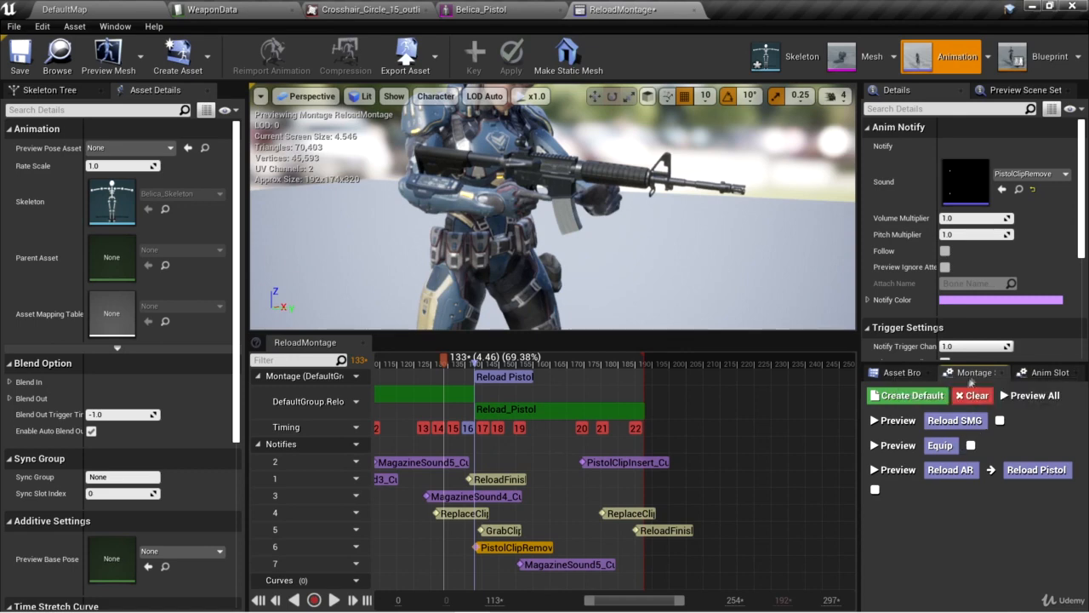
pyautogui.click(975, 398)
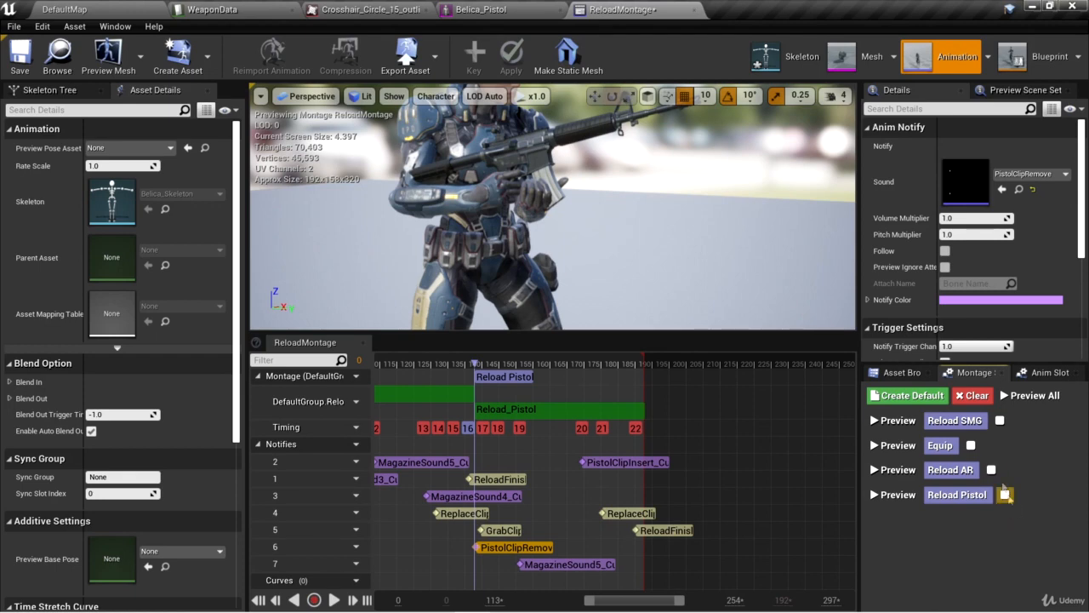
pyautogui.moveTo(605, 601)
pyautogui.mouseDown()
pyautogui.moveTo(561, 603)
pyautogui.moveTo(590, 600)
pyautogui.mouseUp()
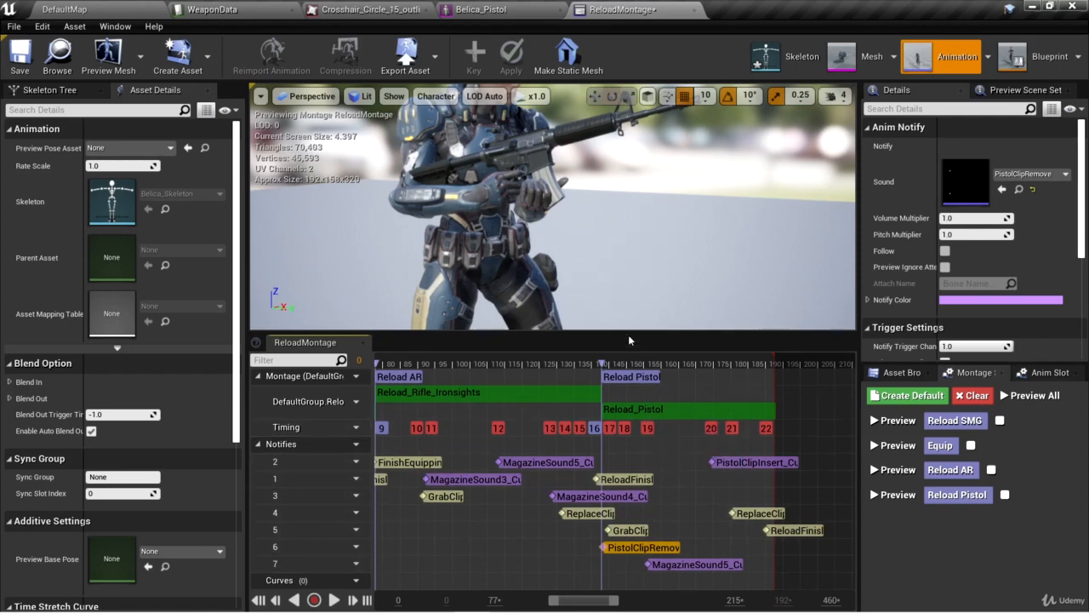
# In the WeaponData table, set the Pistol row's Reload Montage Section to "Reload Pistol" and save the table.
pyautogui.click(213, 9)
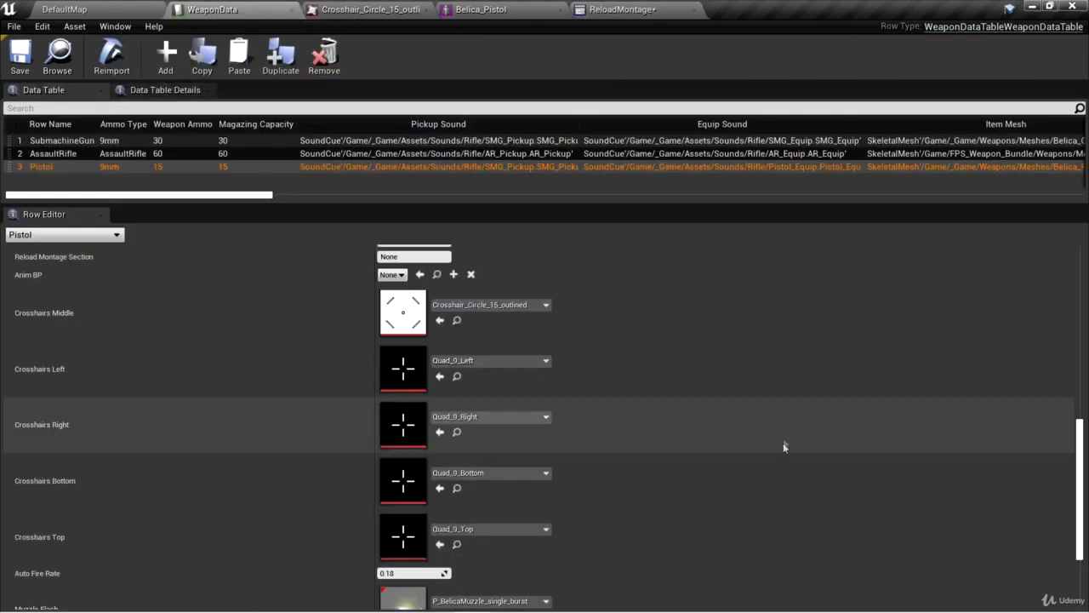
pyautogui.scroll(-3, 1085, 467)
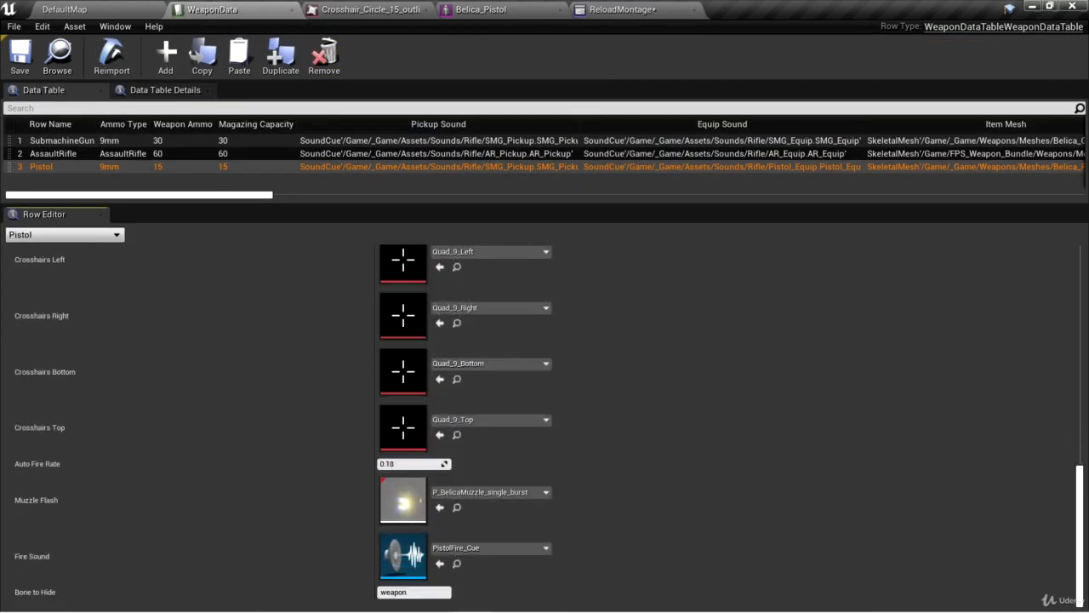
pyautogui.scroll(6, 907, 420)
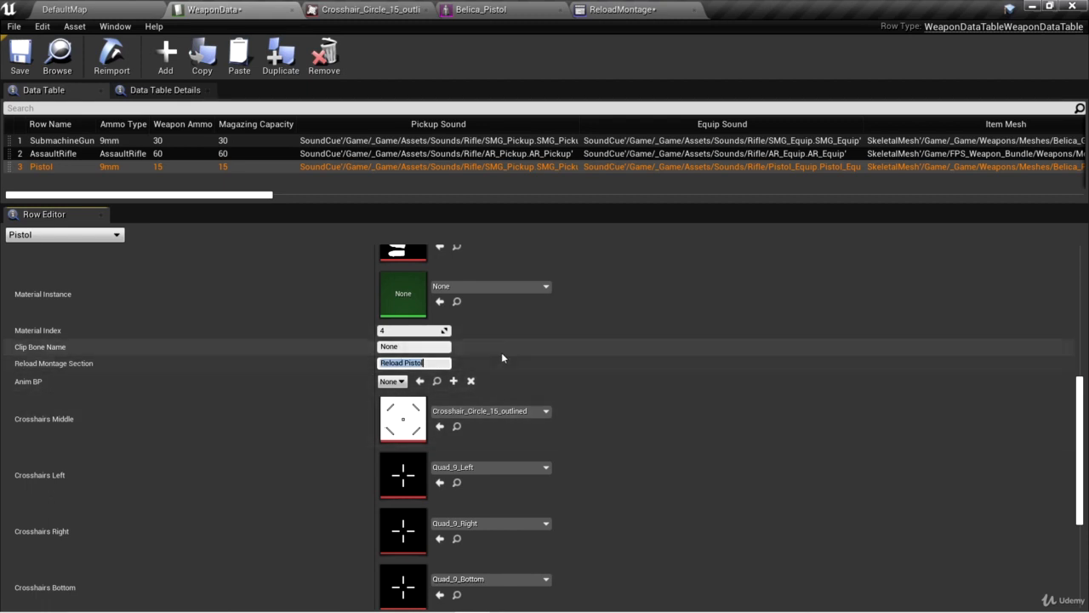
pyautogui.click(20, 56)
# Play-test DefaultMap: pick up the pistol, fire it, reload to check the animation and sounds, fire again, and stop.
pyautogui.click(84, 8)
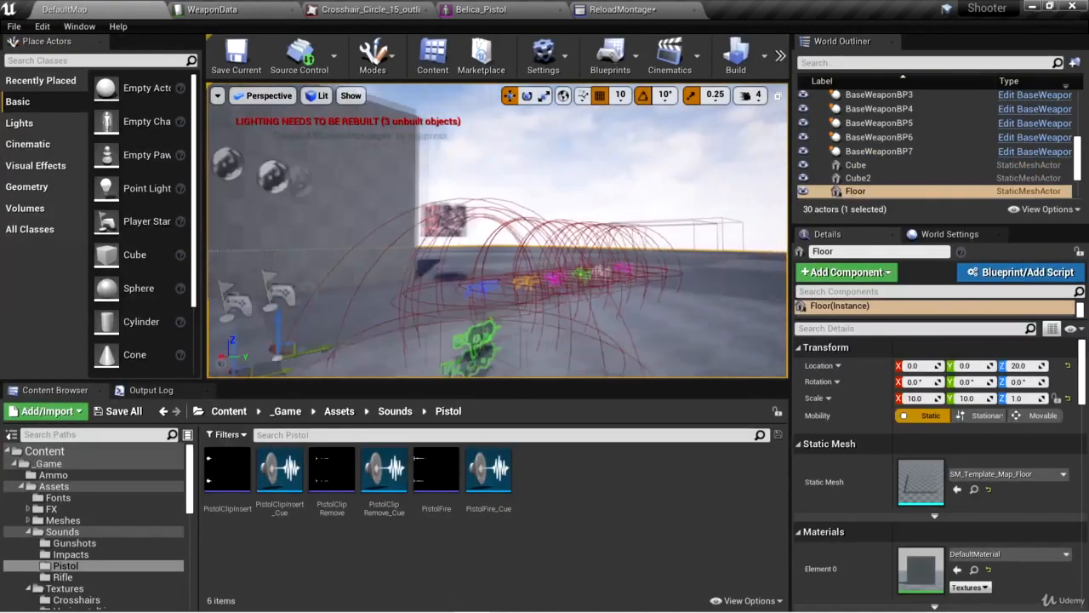
pyautogui.click(510, 255)
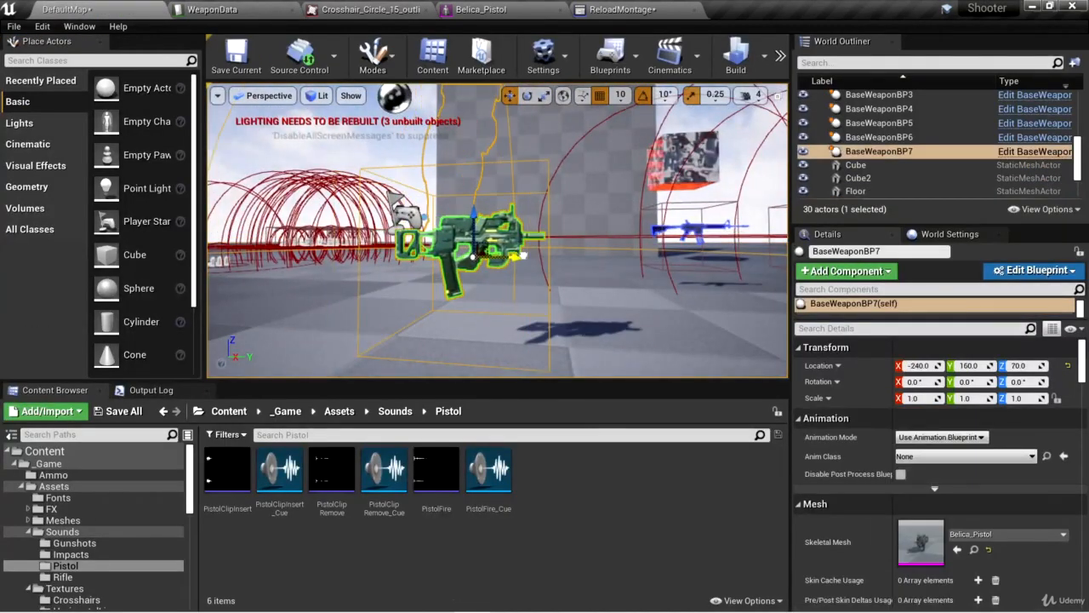
pyautogui.click(780, 56)
pyautogui.click(810, 122)
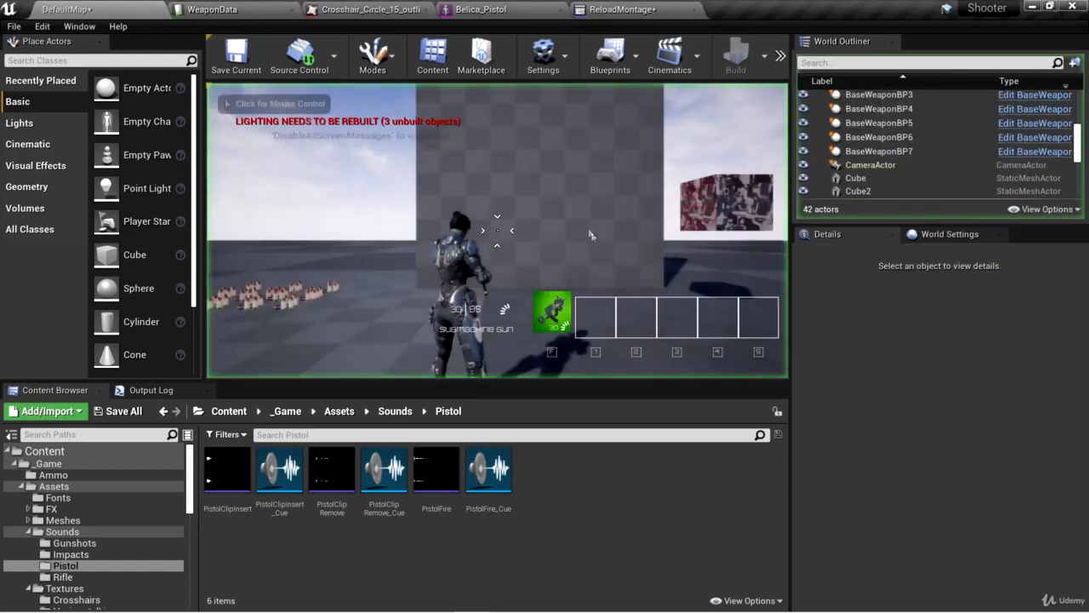
pyautogui.press('e')
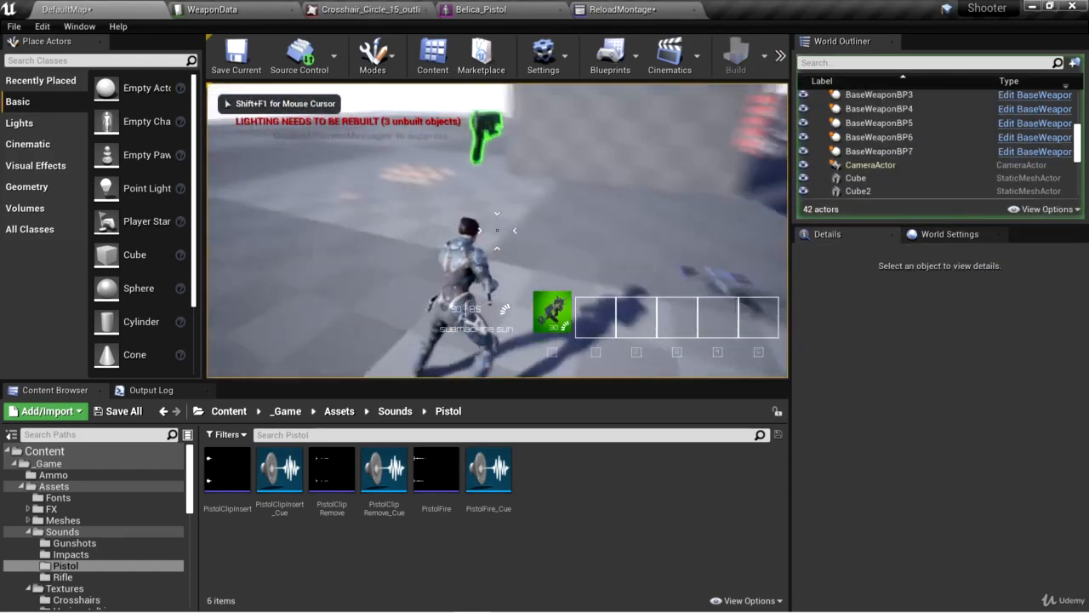
pyautogui.click(497, 230)
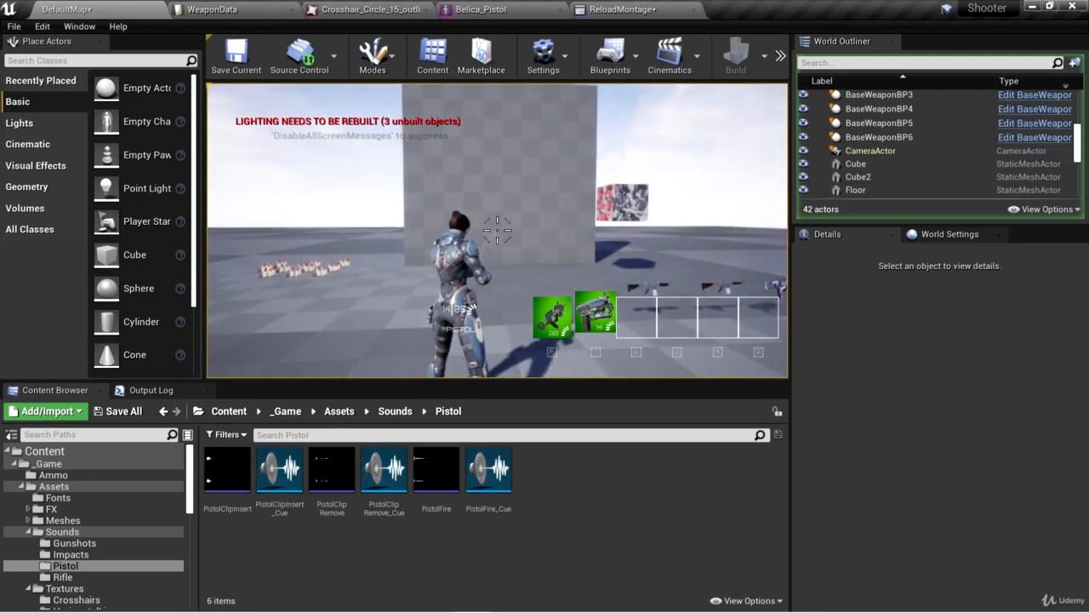
pyautogui.press('r')
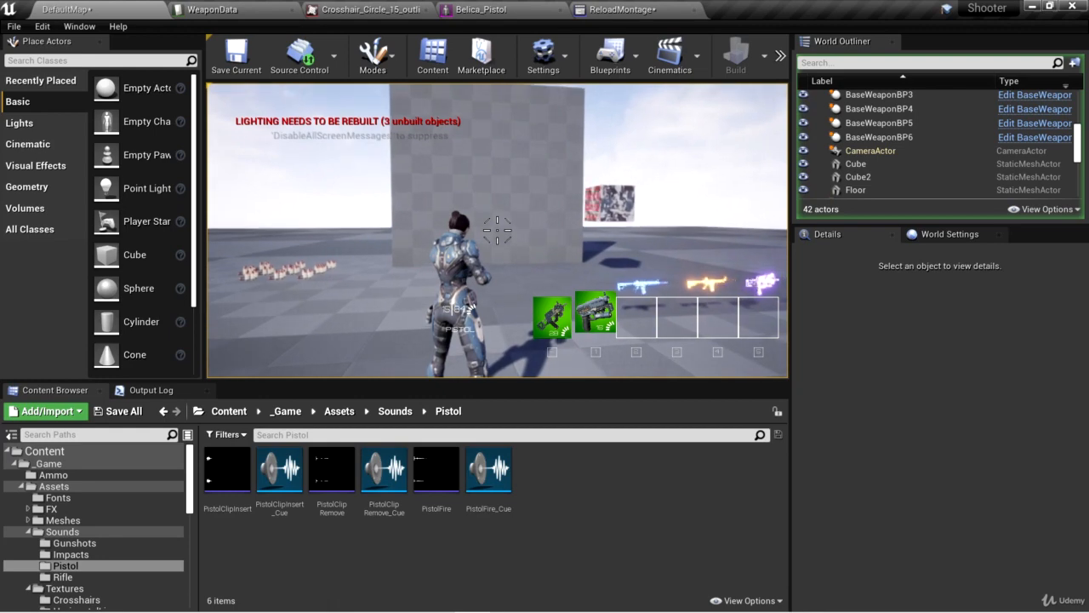
pyautogui.click(498, 230)
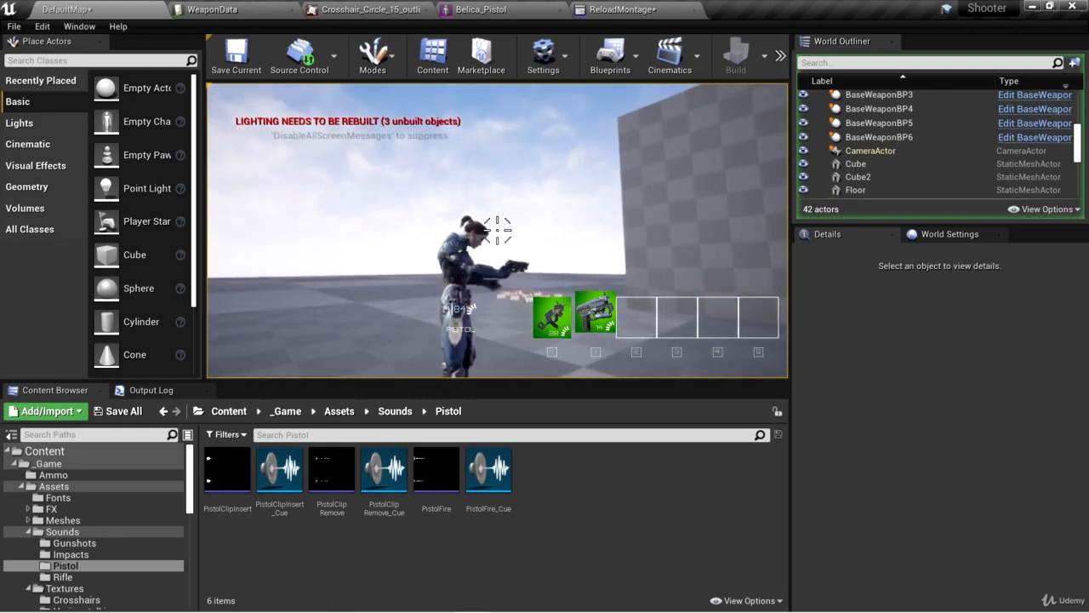
pyautogui.press('Escape')
# In ReloadMontage, move the PistolClipInsert_Cue notify on track 2 later to about frame 179, aligned with the playhead.
pyautogui.click(607, 9)
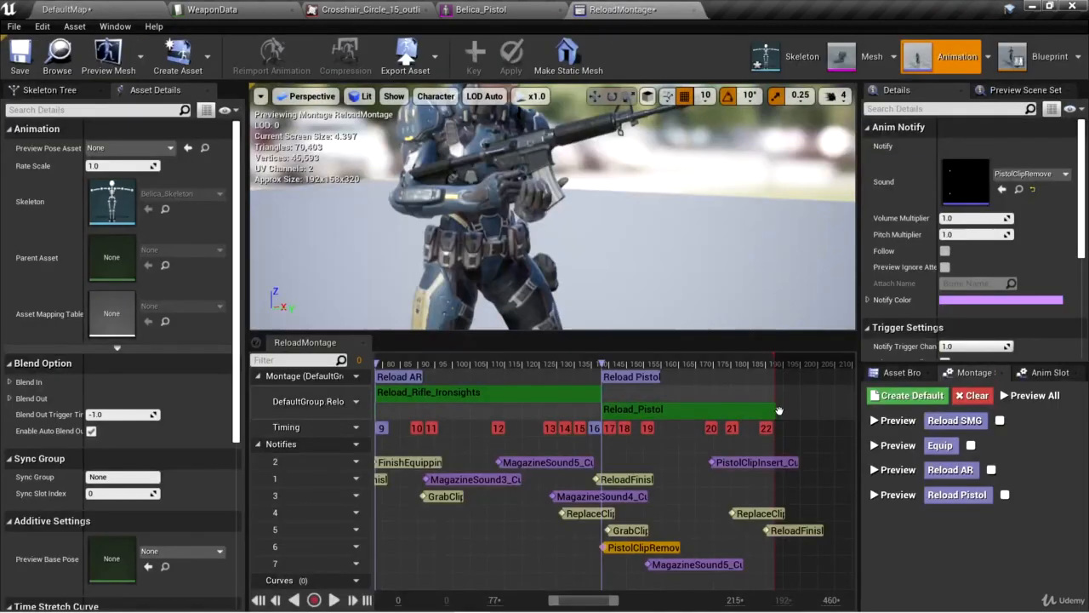
pyautogui.scroll(2, 765, 539)
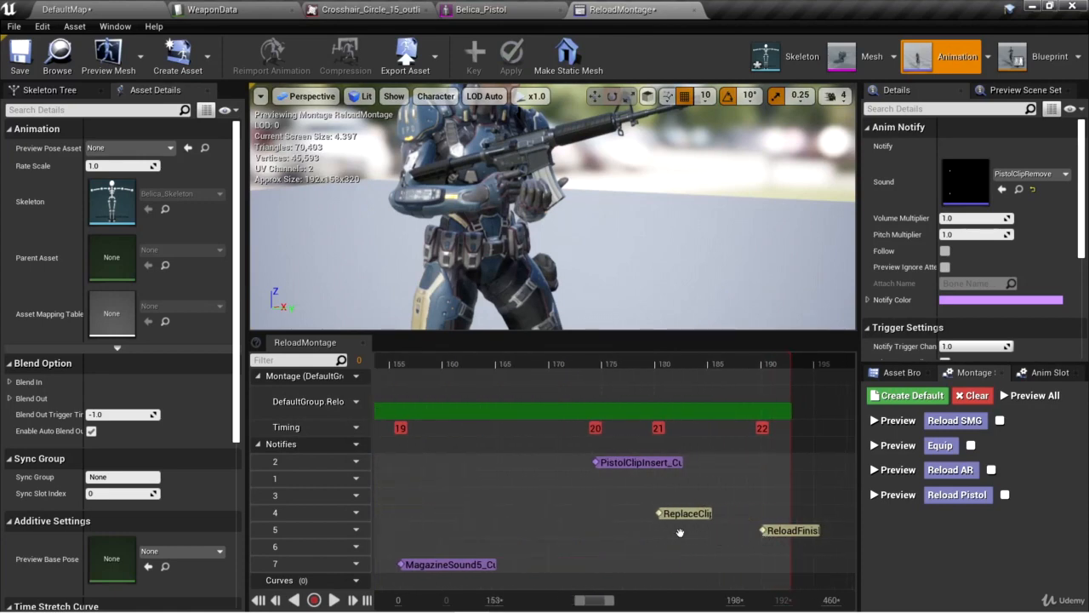
pyautogui.click(504, 361)
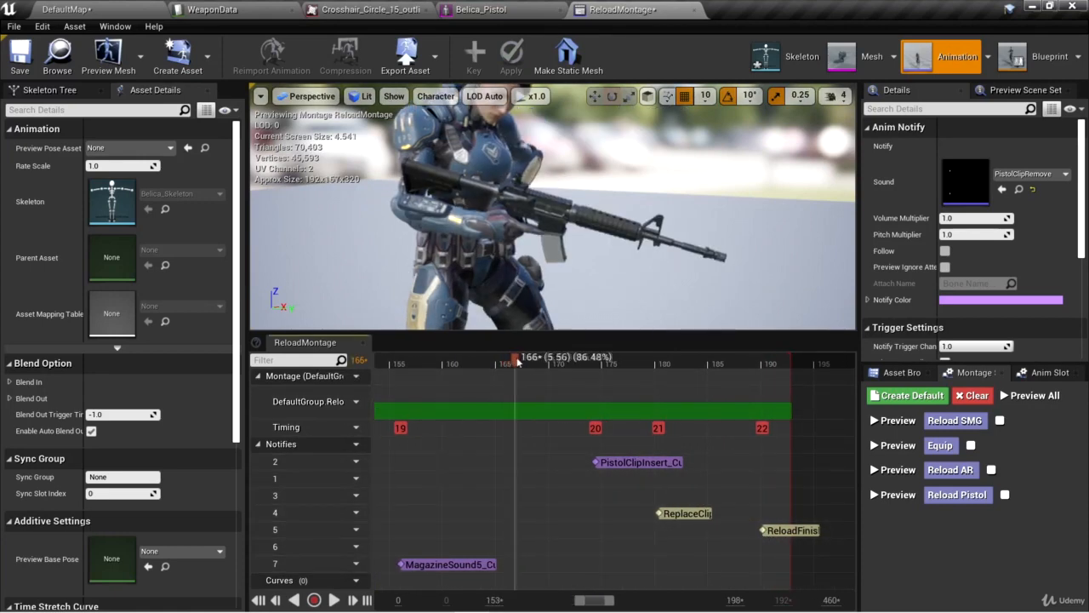
pyautogui.moveTo(528, 361); pyautogui.dragTo(651, 359)
pyautogui.moveTo(633, 463); pyautogui.dragTo(686, 466)
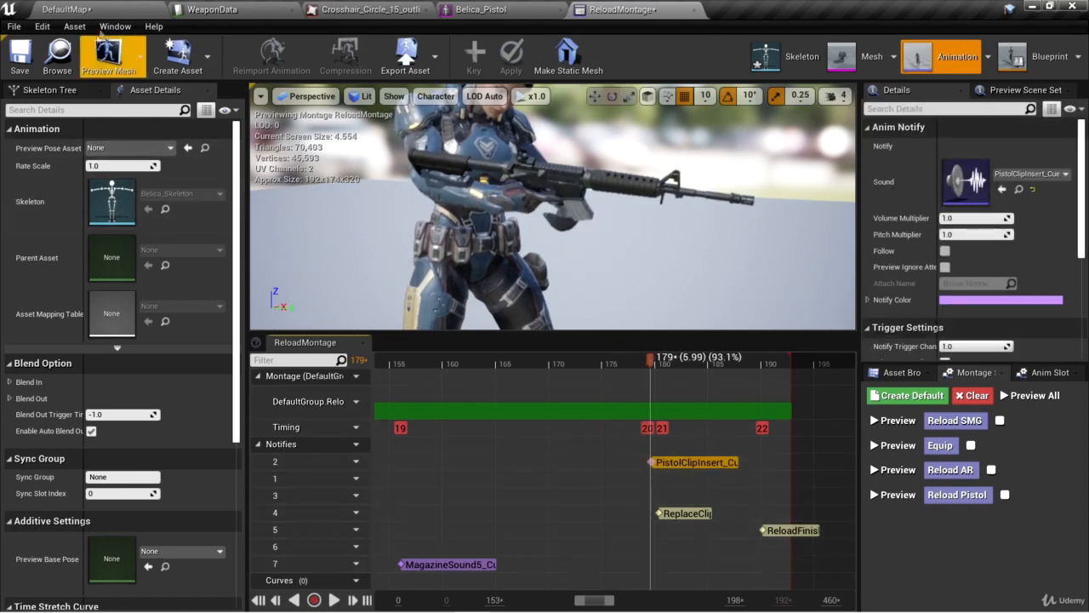
# Test DefaultMap in game again: pick up the pistol, fire and reload to check the clip-insert sound timing, and stop.
pyautogui.click(102, 9)
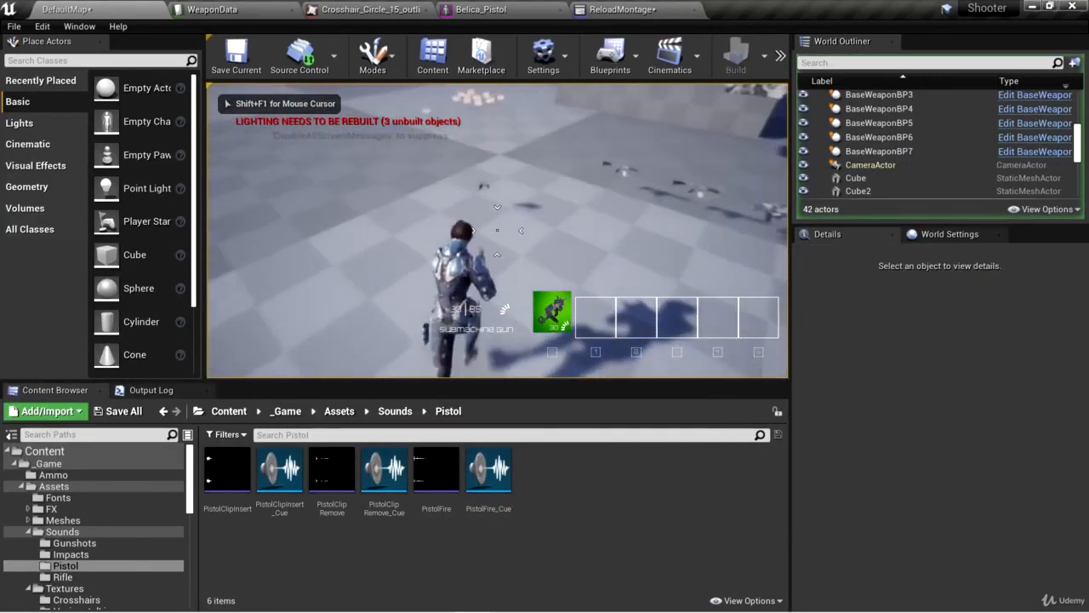
pyautogui.press('e')
pyautogui.press('1')
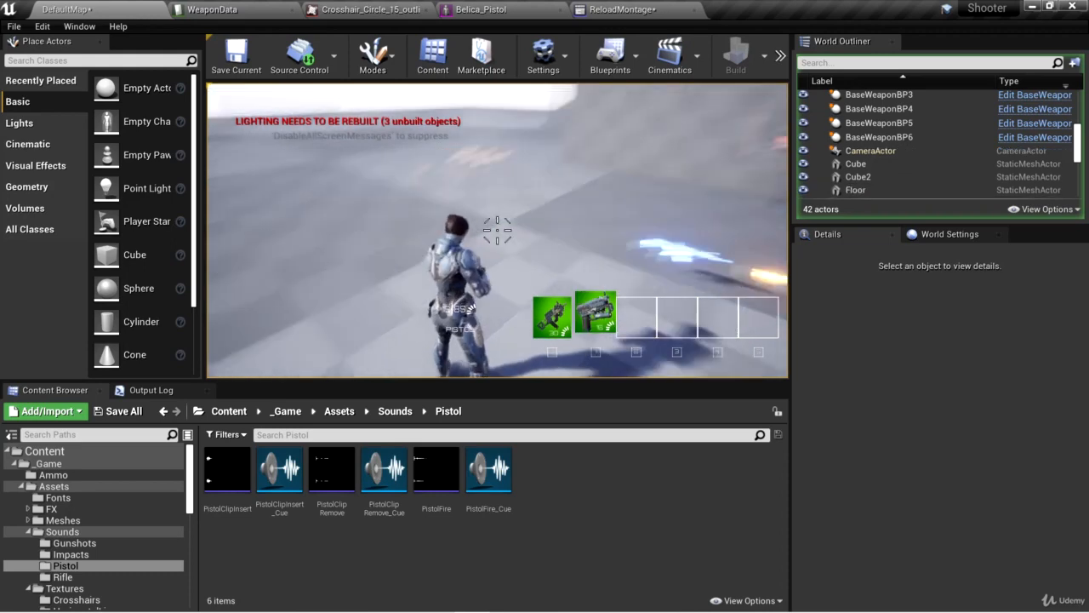
pyautogui.click(497, 230)
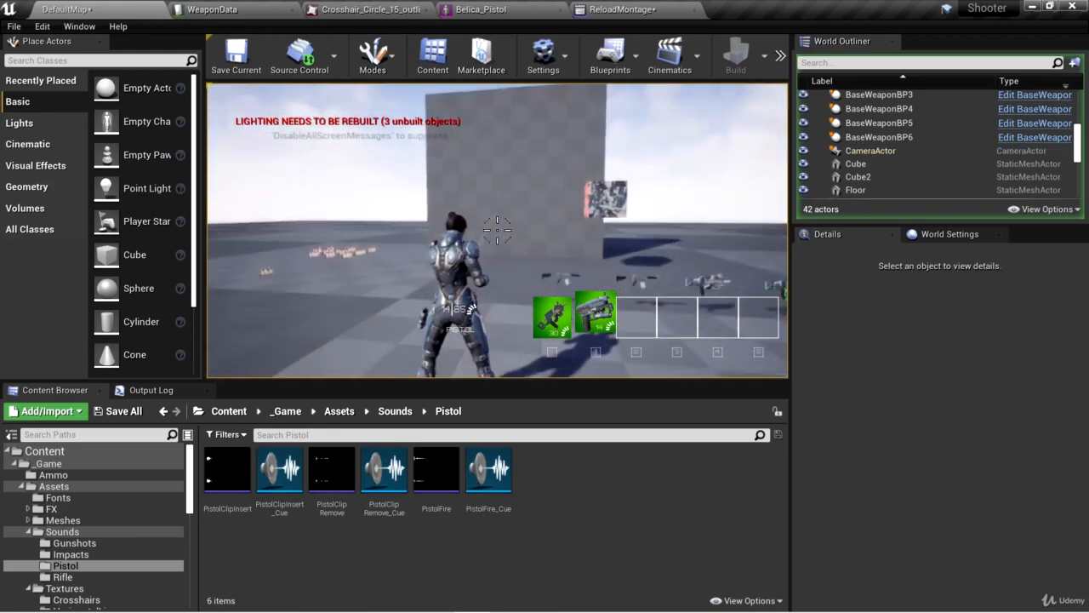
pyautogui.press('r')
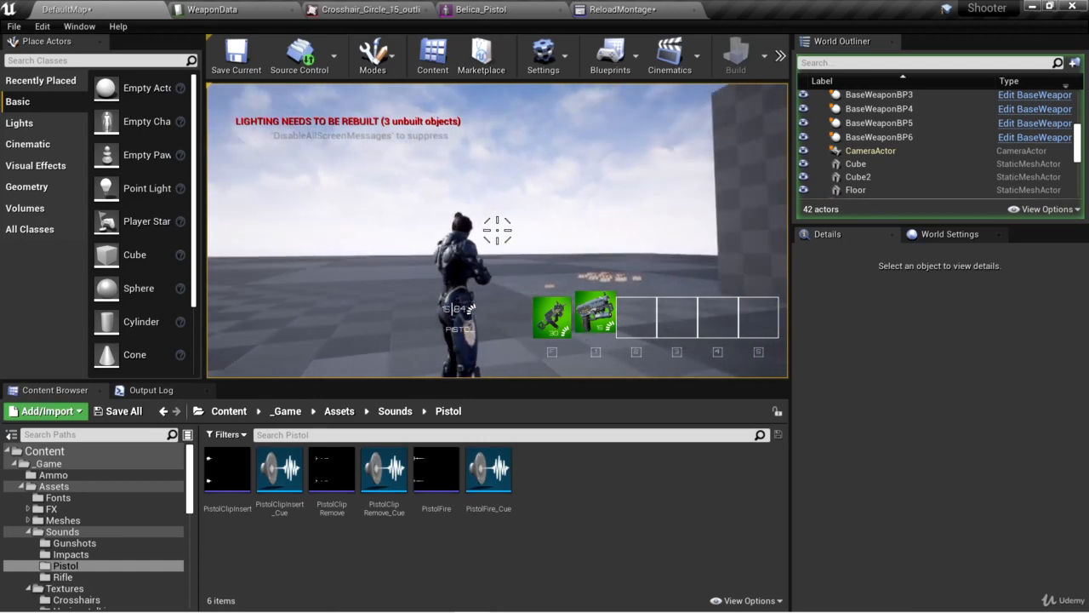
pyautogui.click(497, 230)
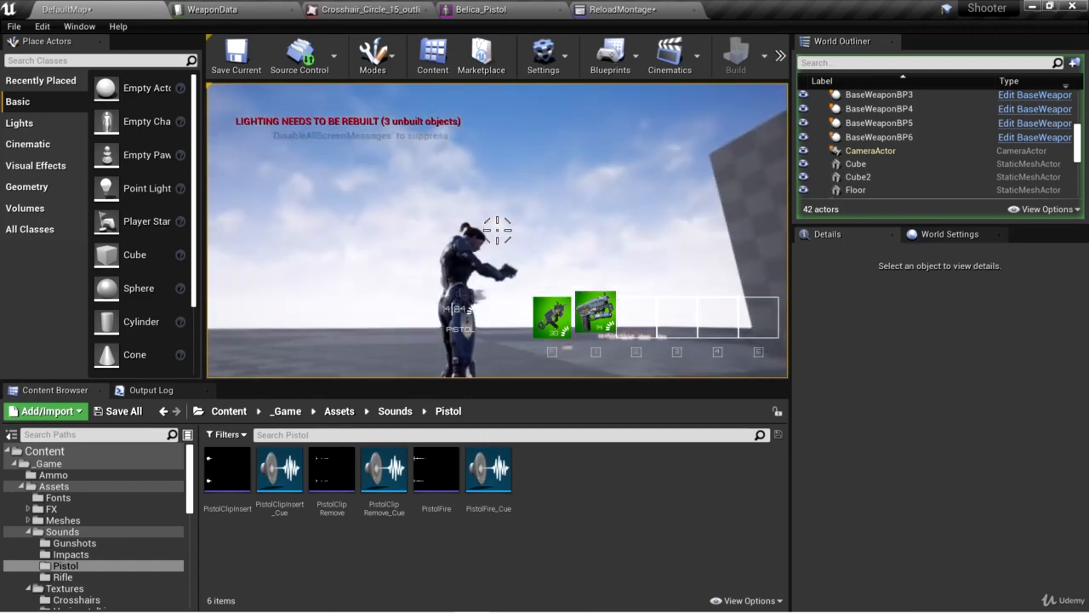
pyautogui.press('Escape')
# Move the PistolClipInsert_Cue notify in ReloadMontage slightly earlier to about frame 177.
pyautogui.click(616, 10)
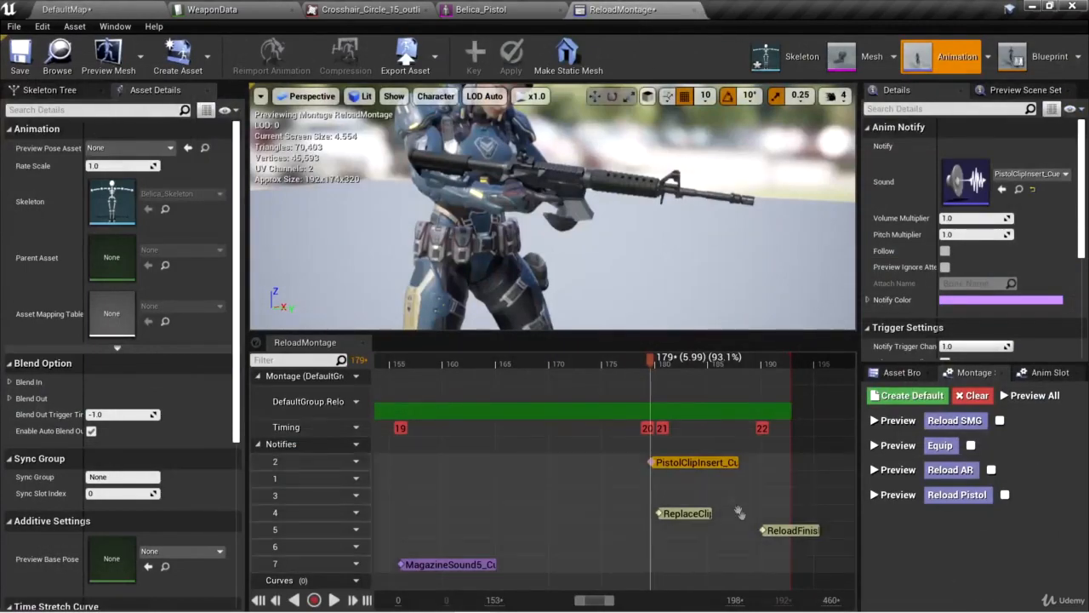
pyautogui.moveTo(680, 462); pyautogui.dragTo(661, 463)
# Run DefaultMap, pick up the pistol, fire and reload the submachine gun and the pistol to compare them, and stop.
pyautogui.click(146, 8)
pyautogui.click(780, 58)
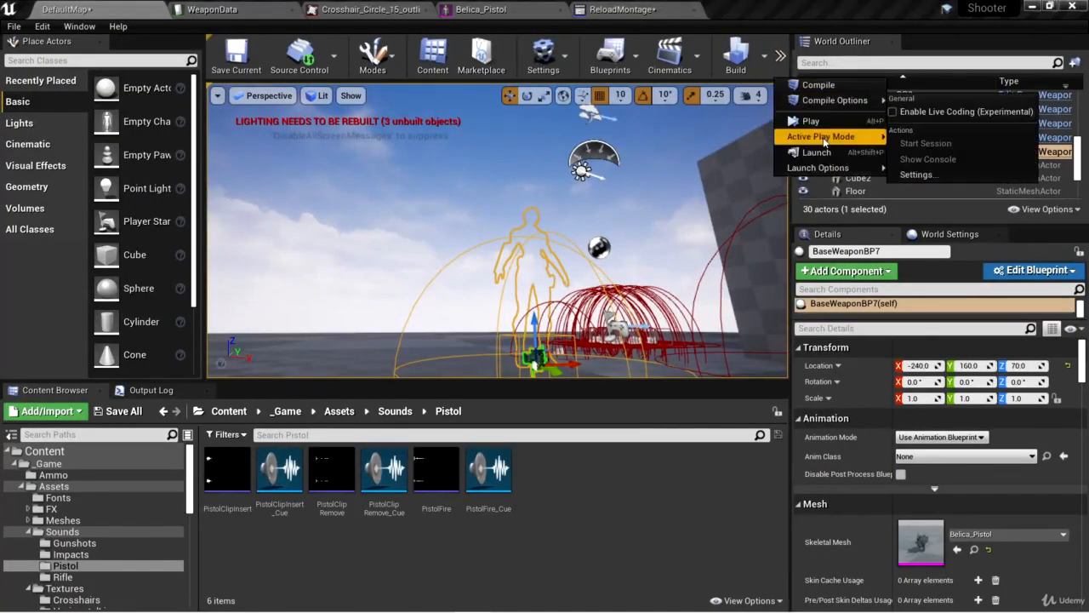
pyautogui.click(817, 133)
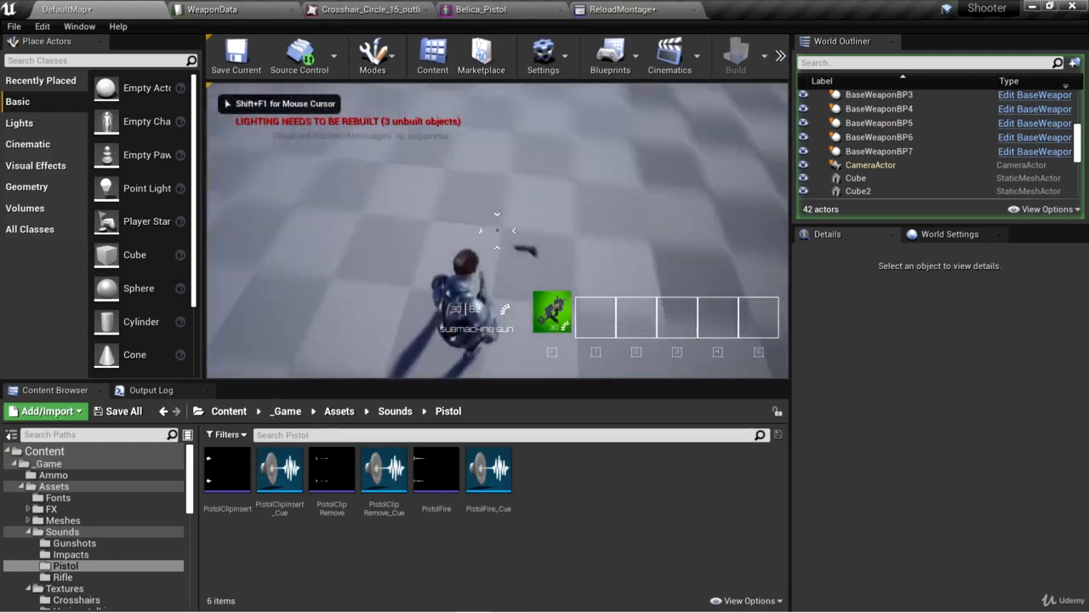
pyautogui.press('e')
pyautogui.click(497, 229)
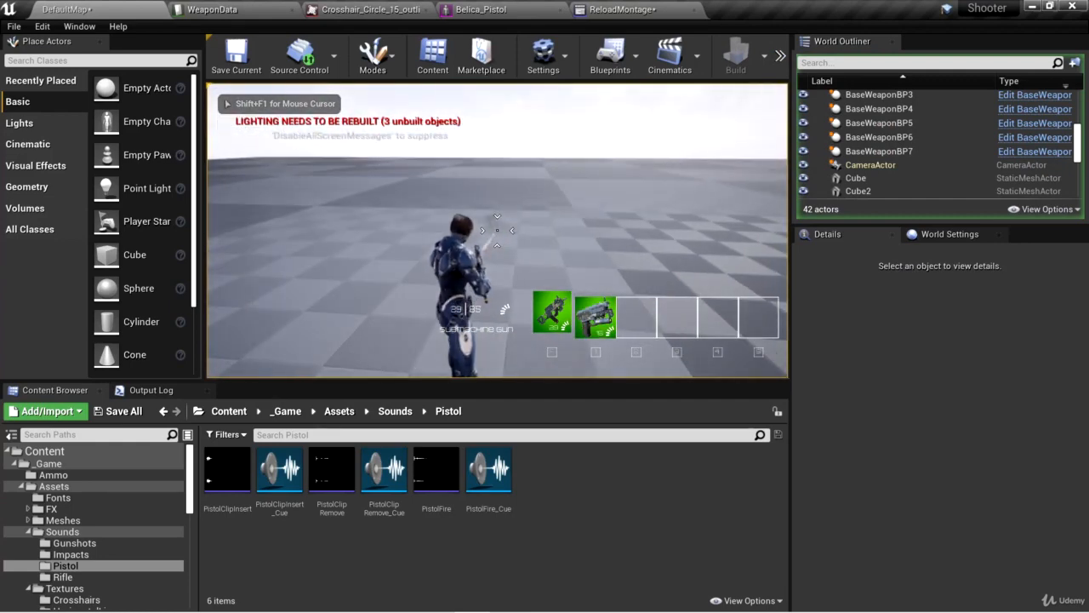
pyautogui.press('r')
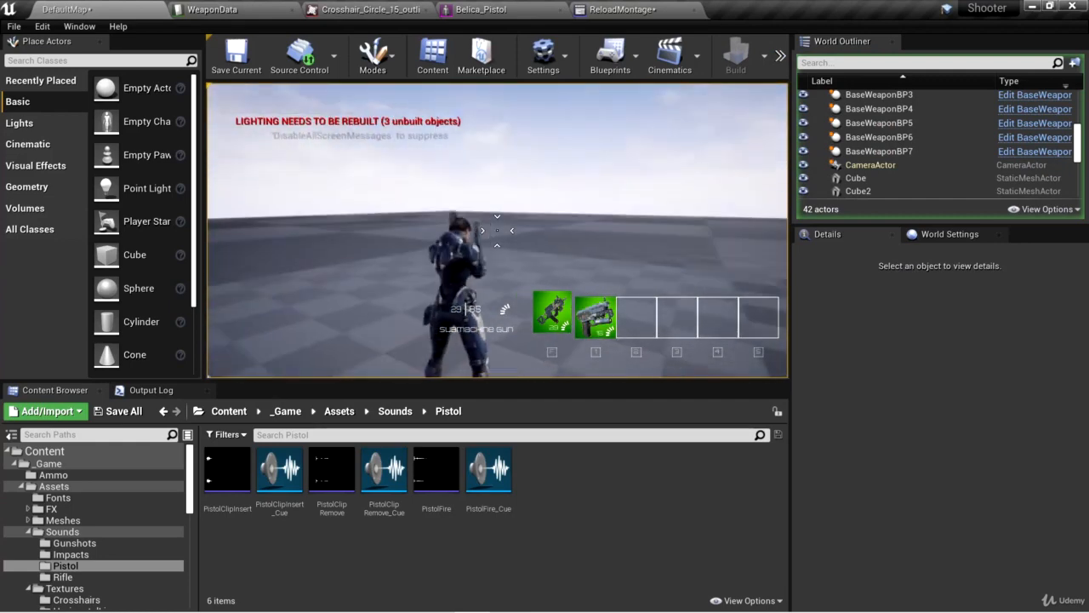
pyautogui.press('1')
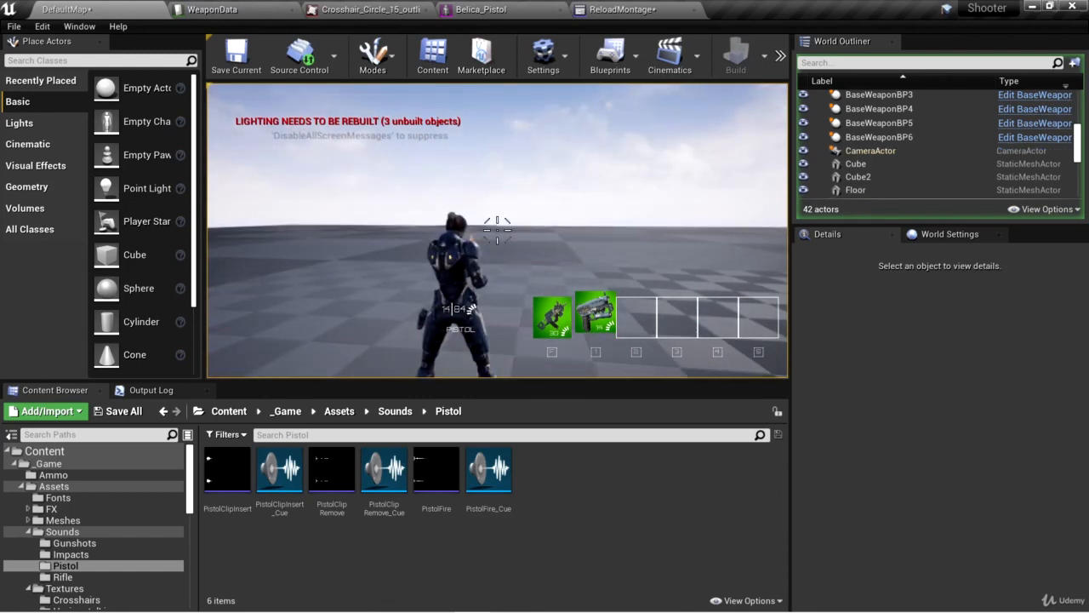
pyautogui.press('r')
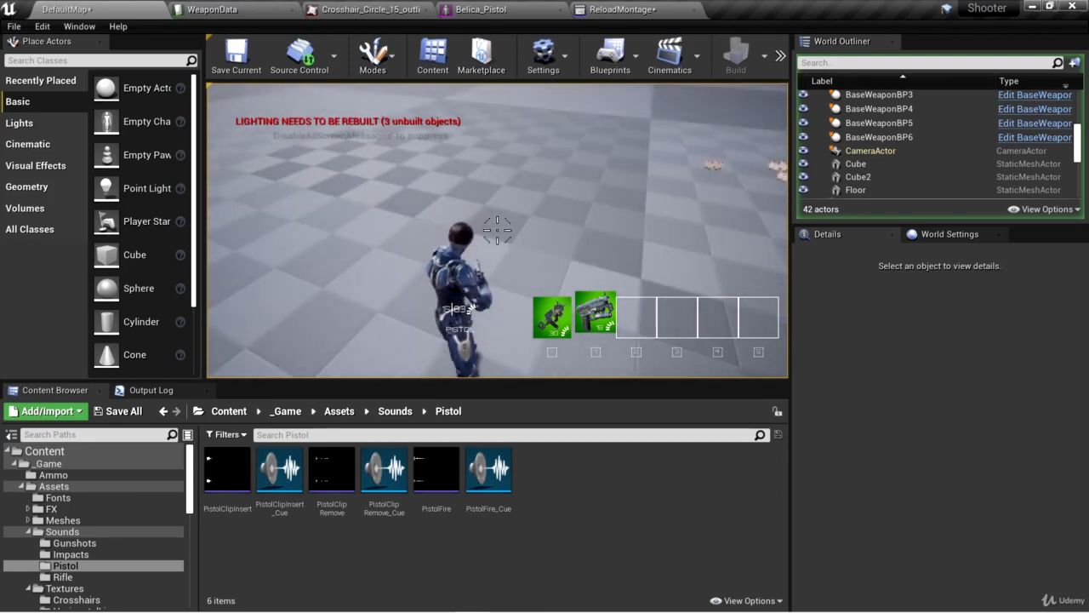
pyautogui.press('Escape')
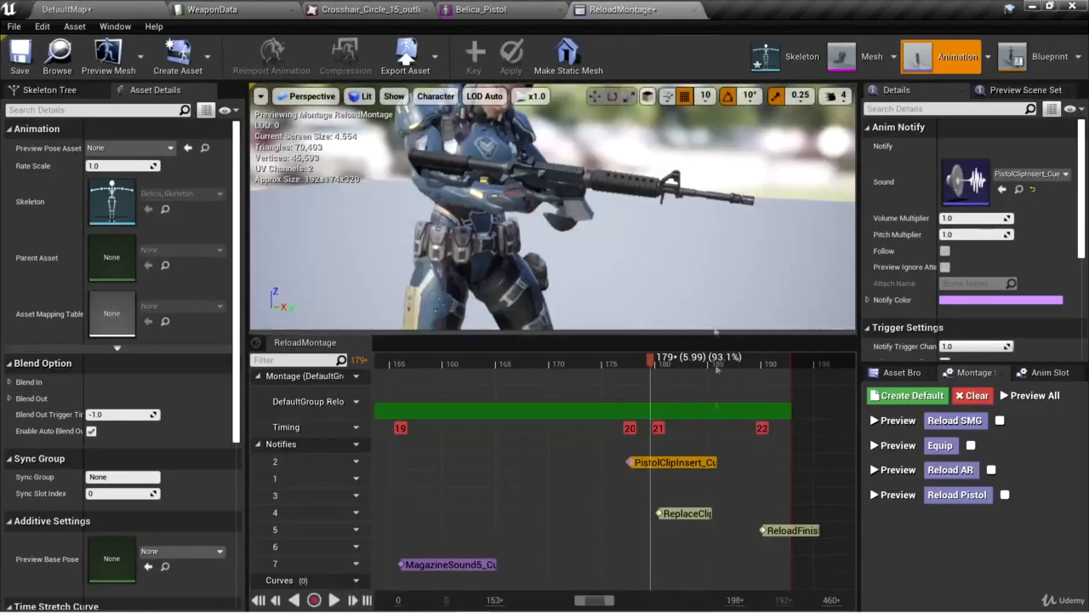
pyautogui.scroll(-5, 716, 460)
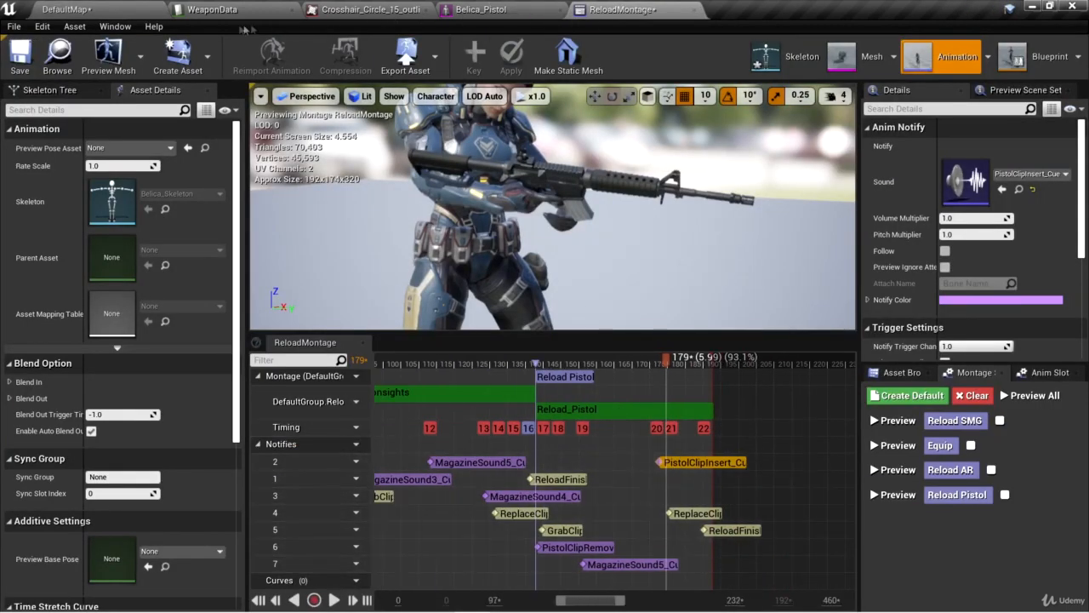
pyautogui.click(204, 10)
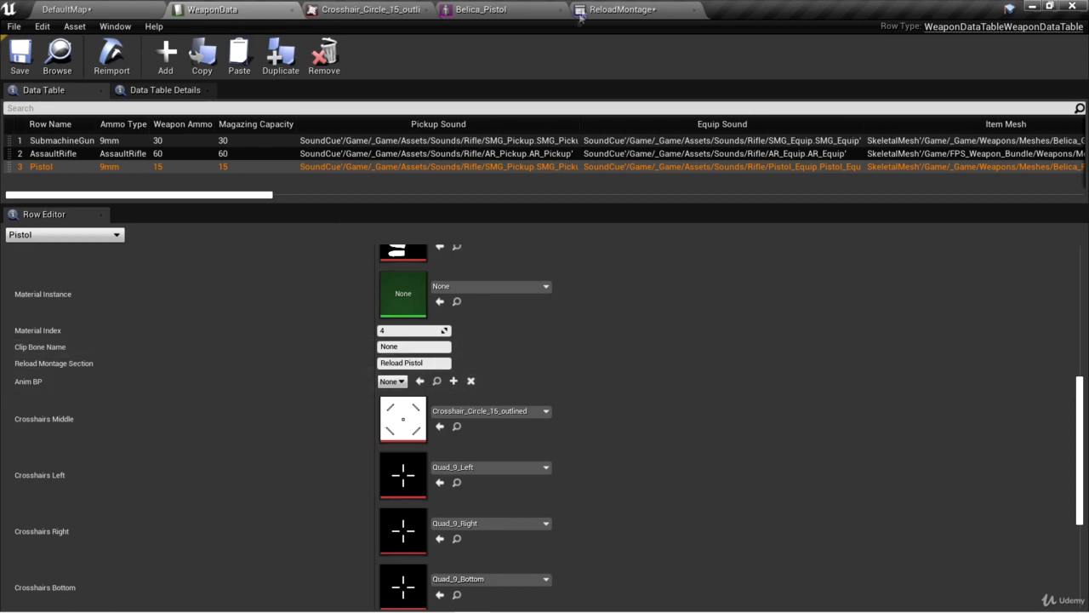
pyautogui.click(625, 9)
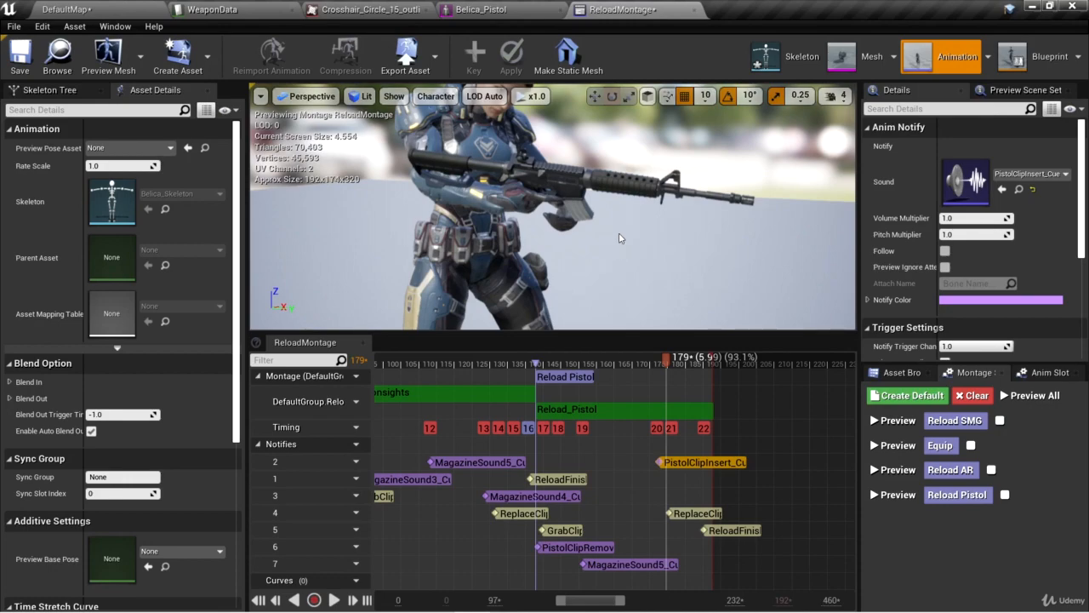
# Start a new play session in DefaultMap, pick up the pistol beside the character and equip it.
pyautogui.click(104, 10)
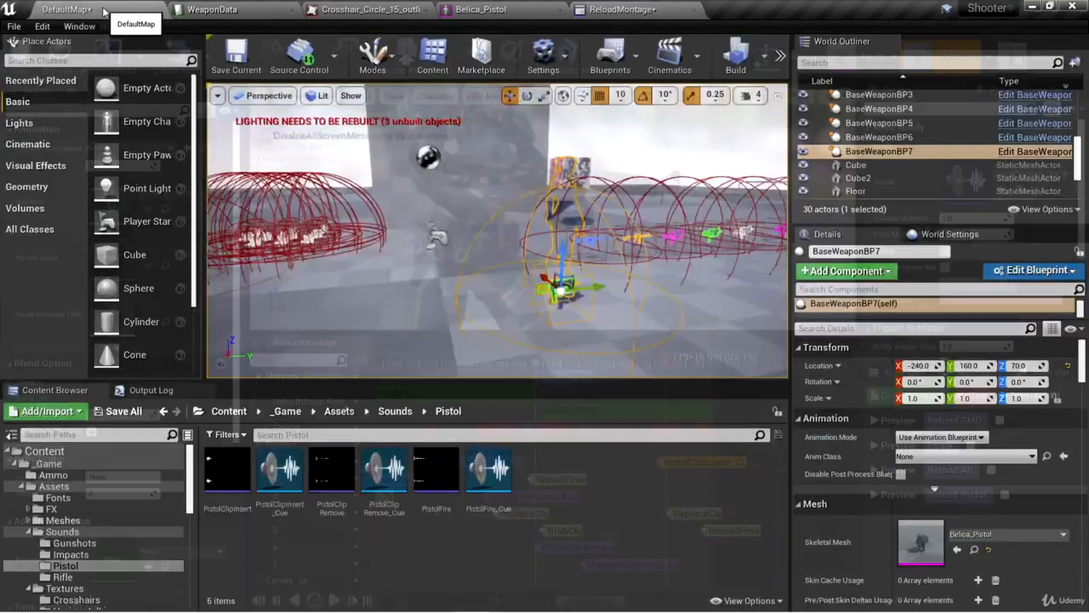
pyautogui.moveTo(510, 246); pyautogui.dragTo(596, 247, button='right')
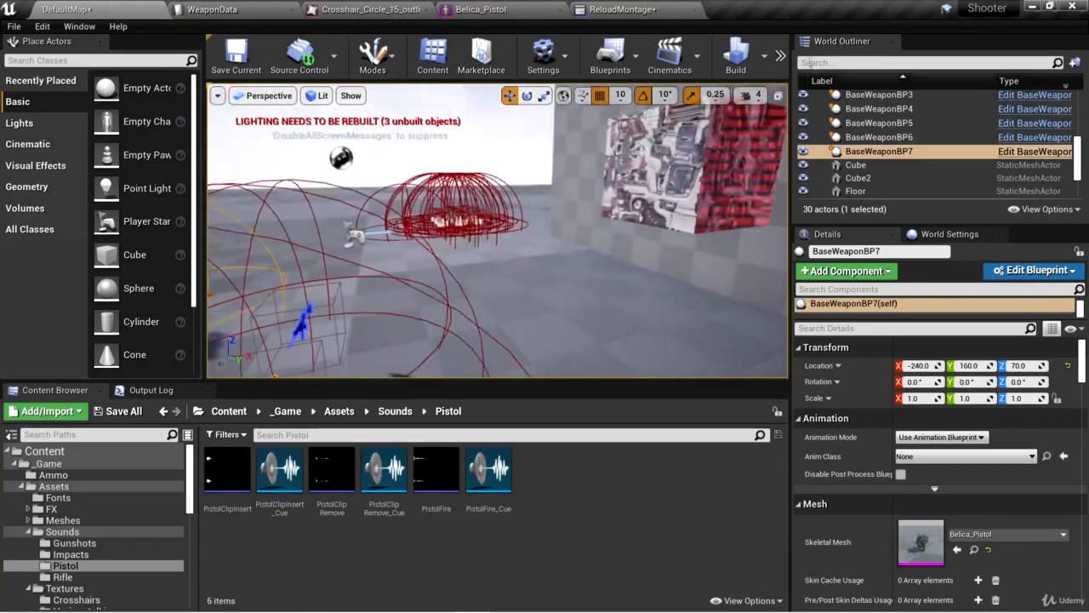
pyautogui.click(780, 57)
pyautogui.click(814, 122)
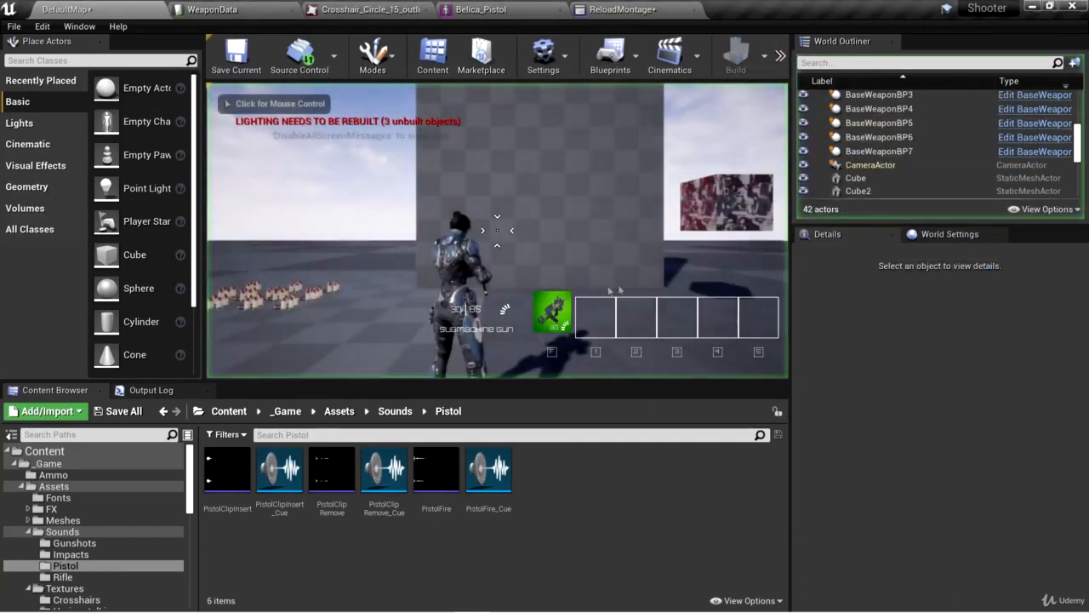
pyautogui.press('e')
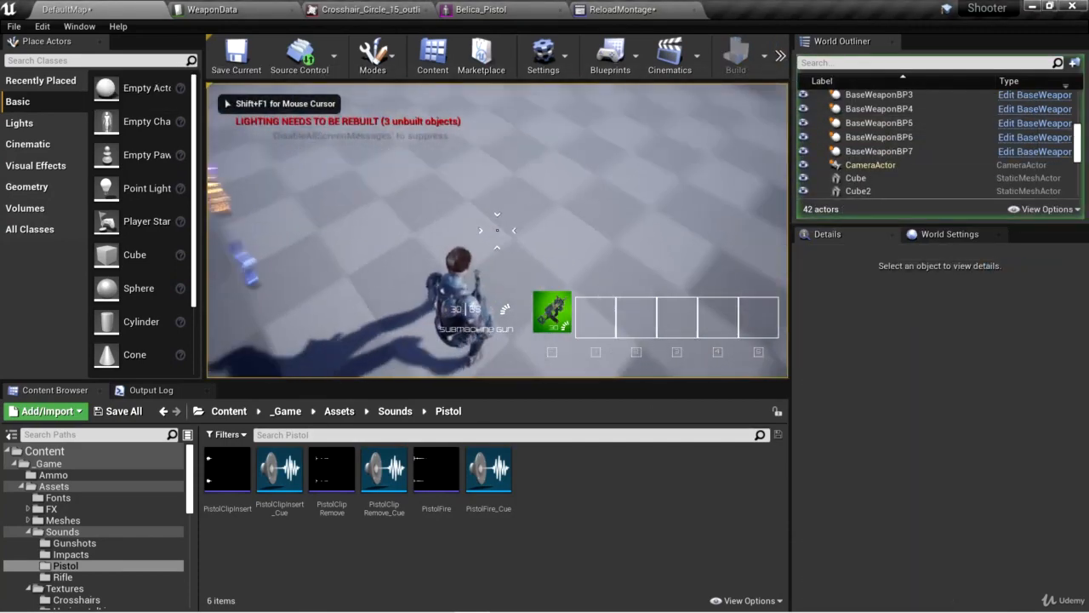
pyautogui.press('1')
pyautogui.press('w')
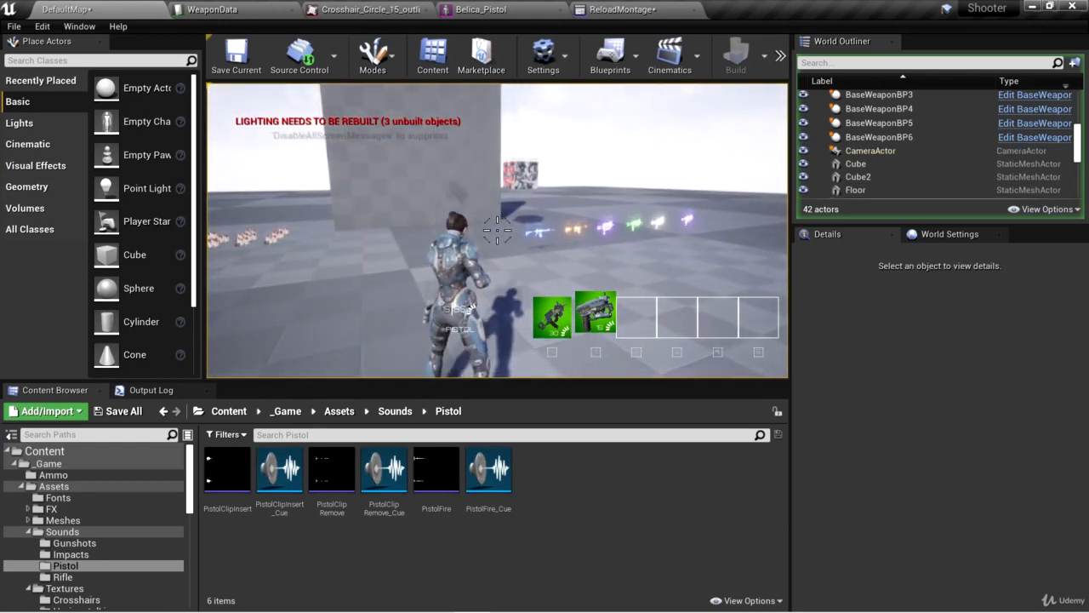
# Eject from the player during the running game and fly in close to the character to inspect the held pistol.
pyautogui.hotkey('shift', 'F1')
pyautogui.click(779, 55)
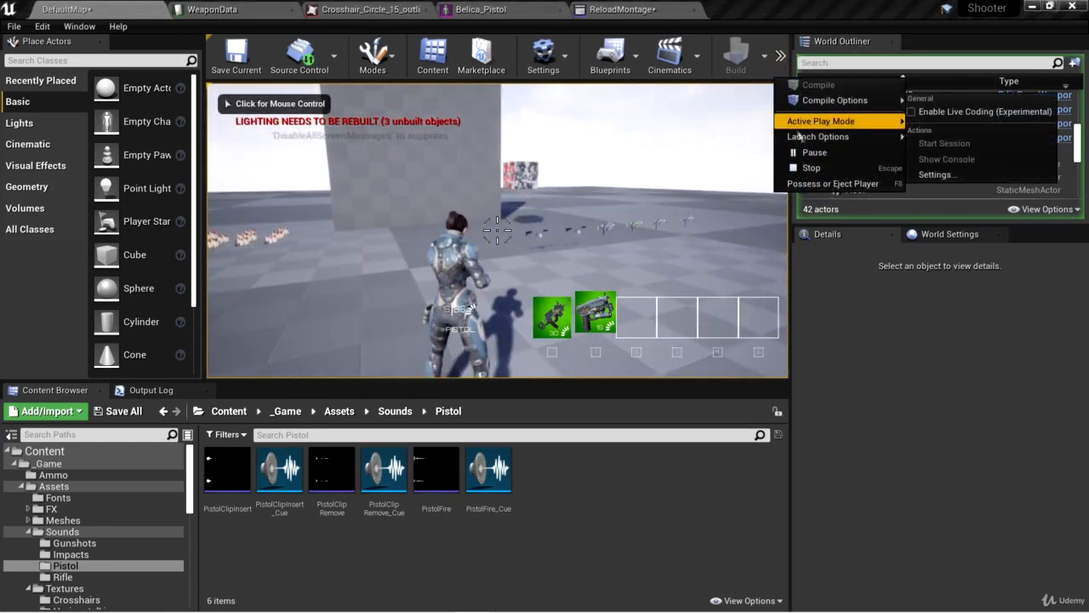
pyautogui.click(817, 178)
pyautogui.press('w')
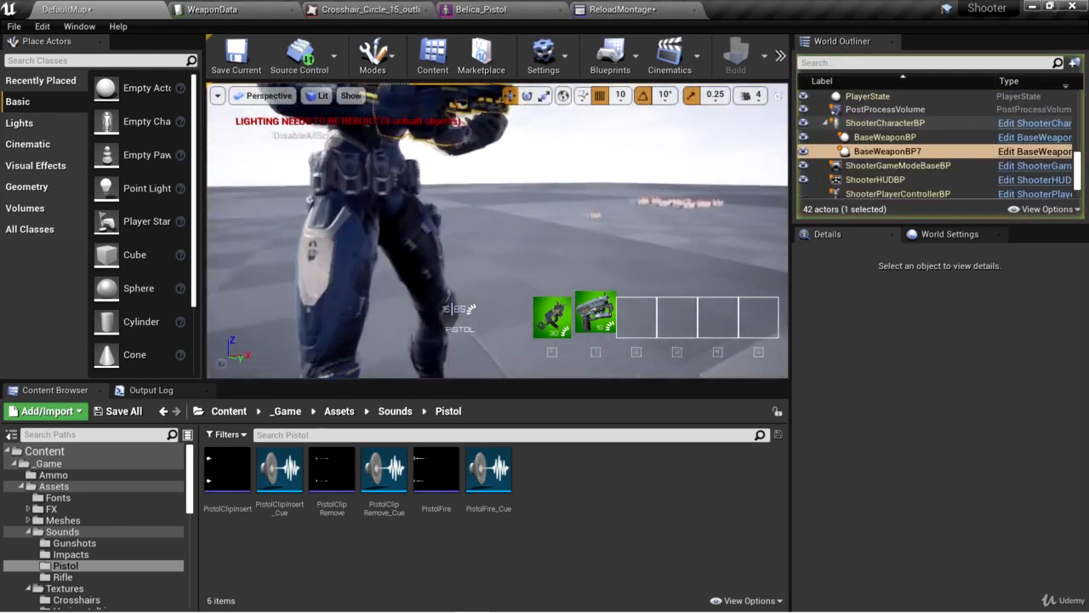